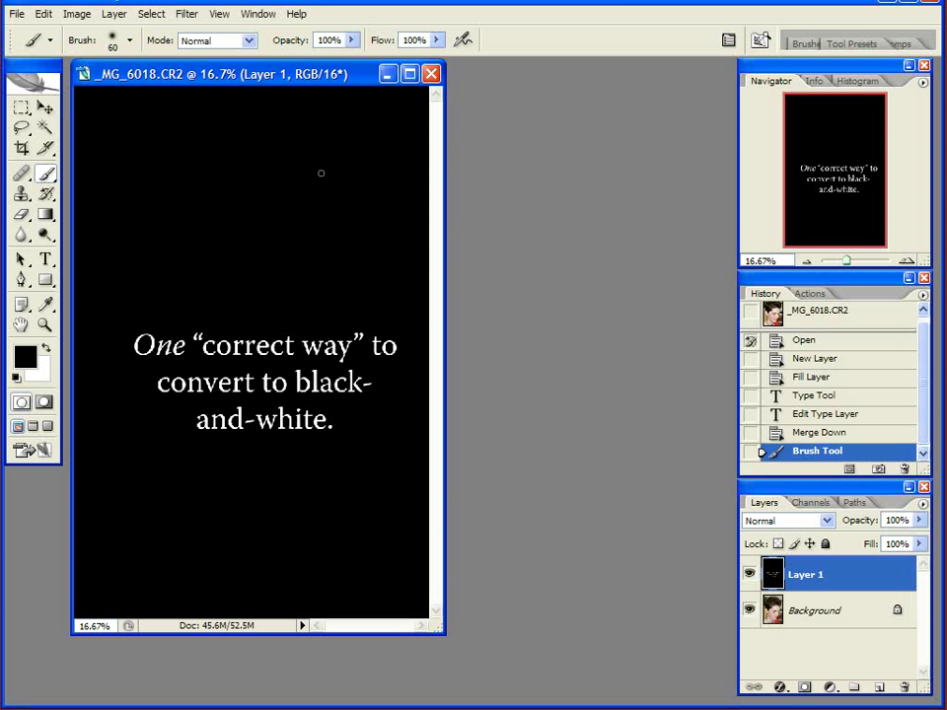
- Delete the black title-text layer so only the Background portrait remains
drag(293, 74, 319, 88)
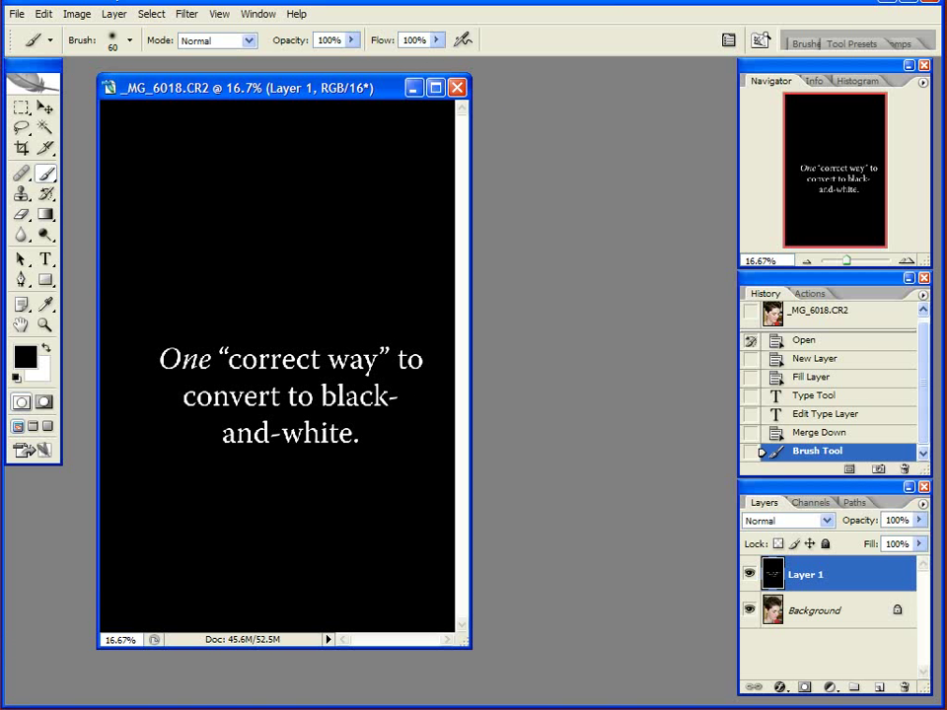
click(817, 610)
drag(817, 611, 905, 688)
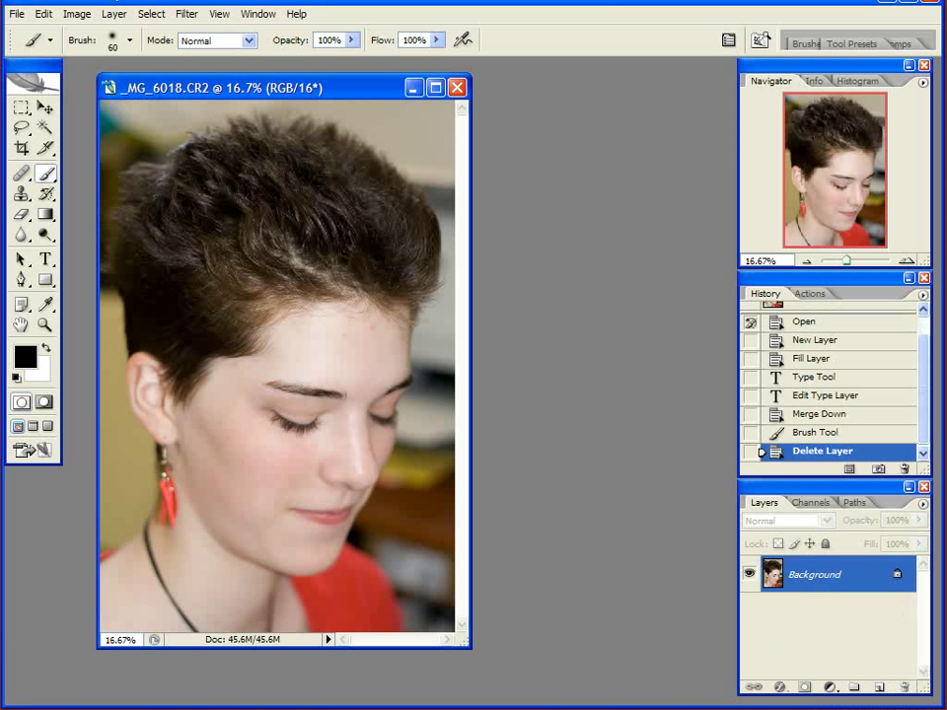
- Remove all colour from the portrait with a Hue/Saturation adjustment at minimum saturation
key(ctrl+u)
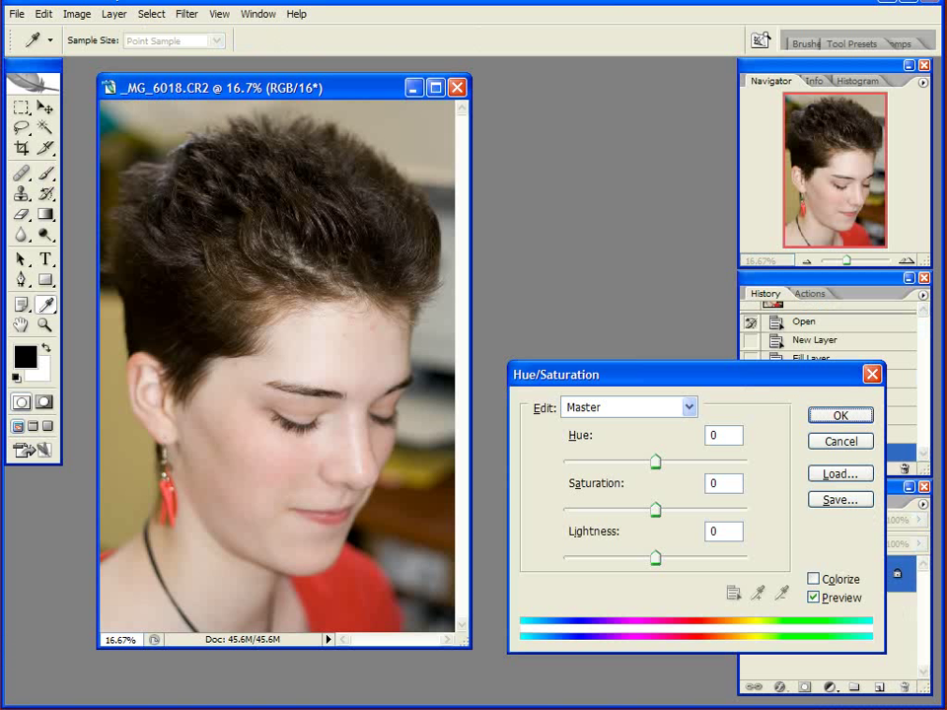
drag(655, 510, 563, 510)
key(Return)
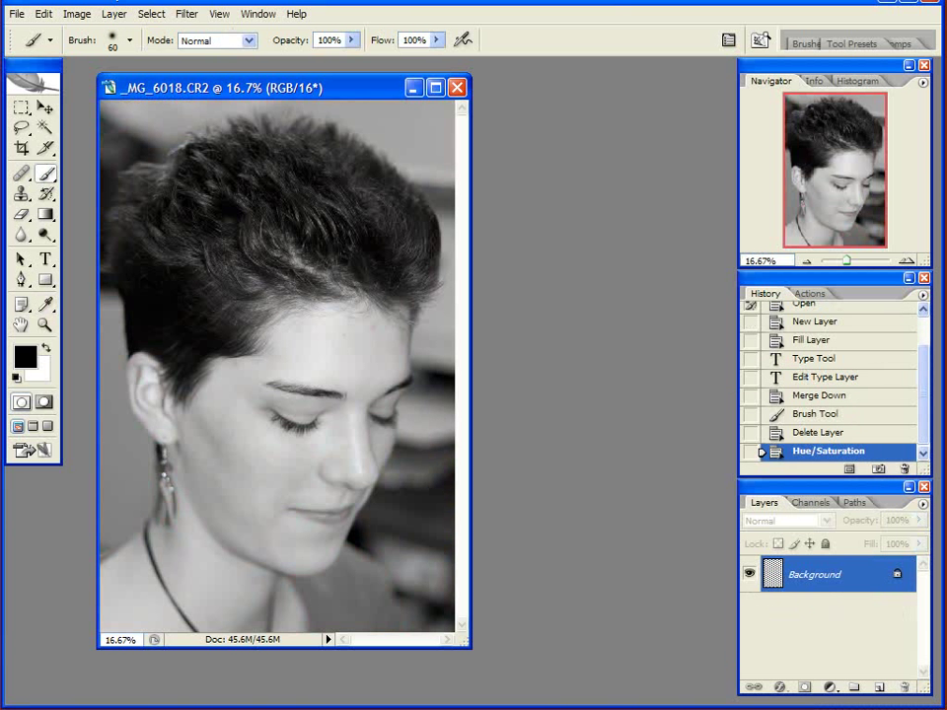
- Examine the desaturated skin around the forehead, nose and mouth at 100% magnification
key(ctrl+alt+0)
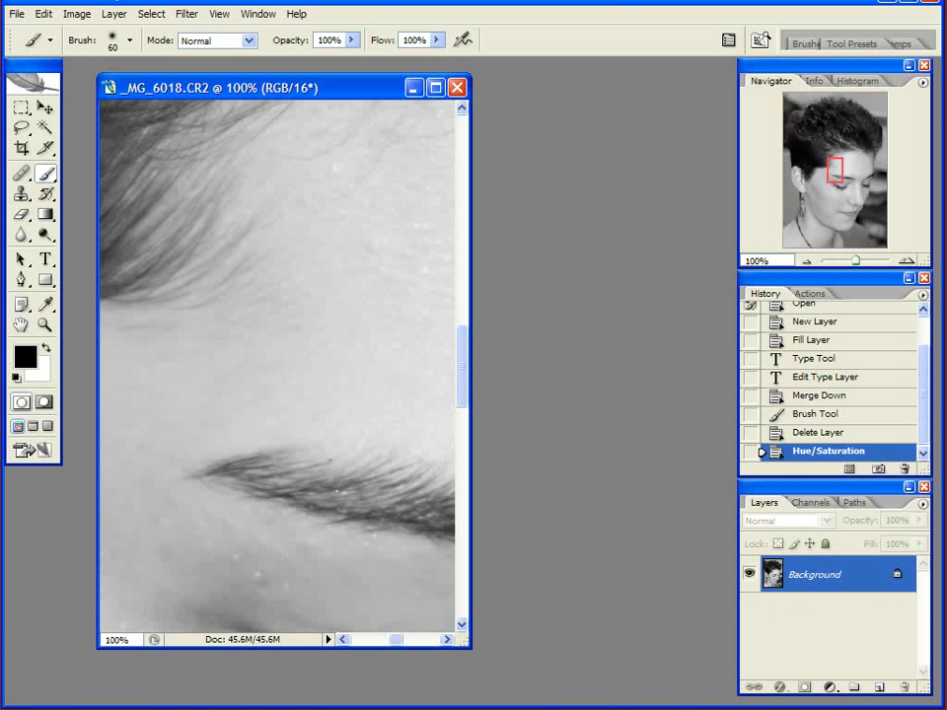
mouse_move(836, 171)
mouse_down()
mouse_move(835, 188)
mouse_move(853, 209)
mouse_up()
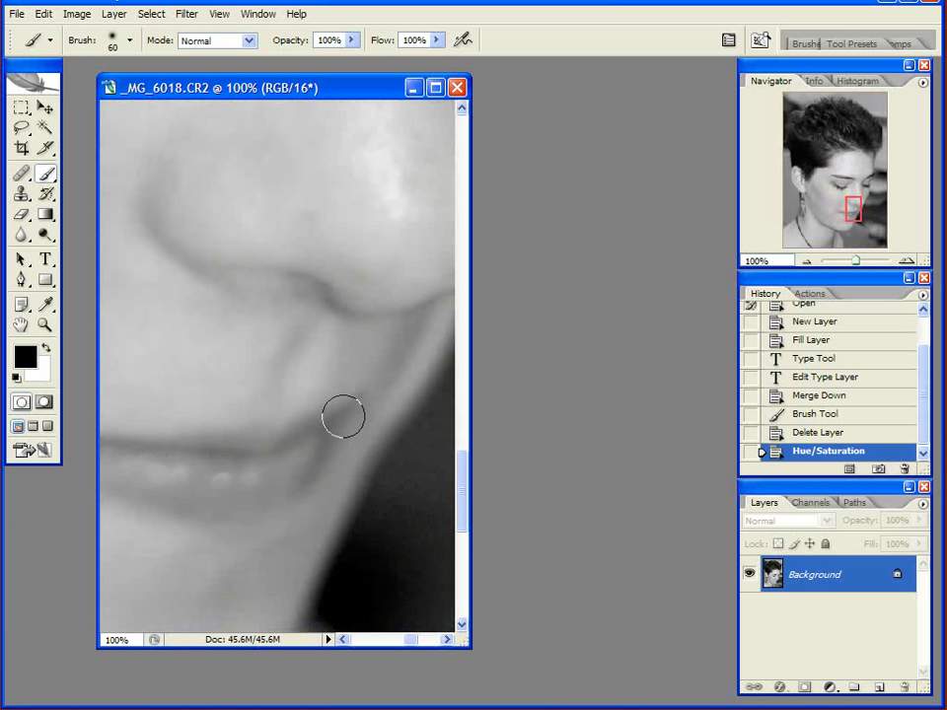
key(ctrl+minus)
key(ctrl+minus)
key(ctrl+minus)
key(ctrl+minus)
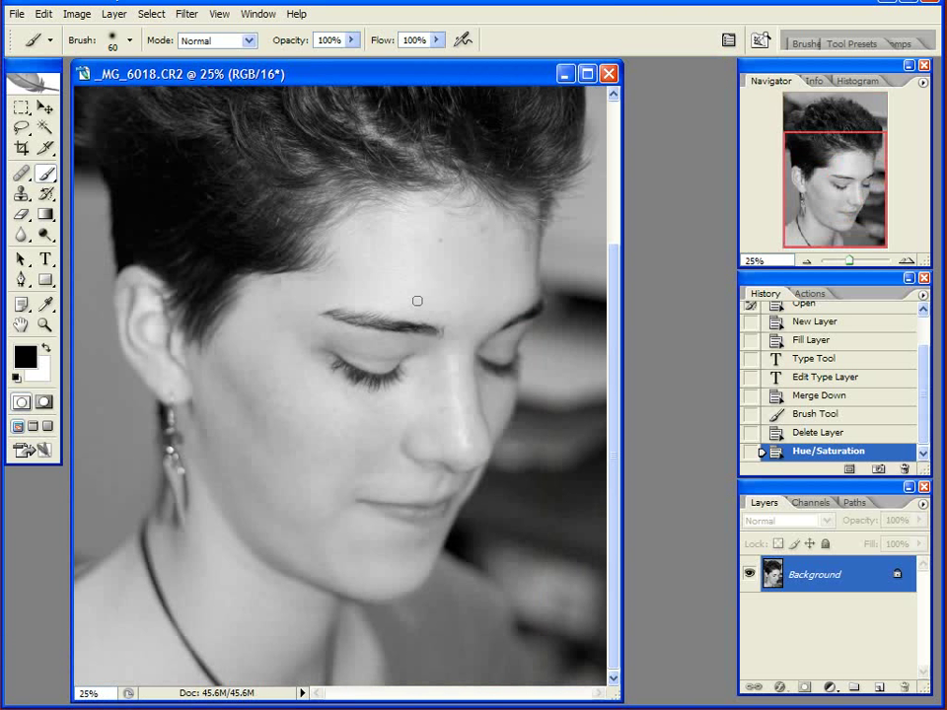
- Compare the Red, Green and Blue channels of the desaturated portrait, ending on the composite view
click(811, 503)
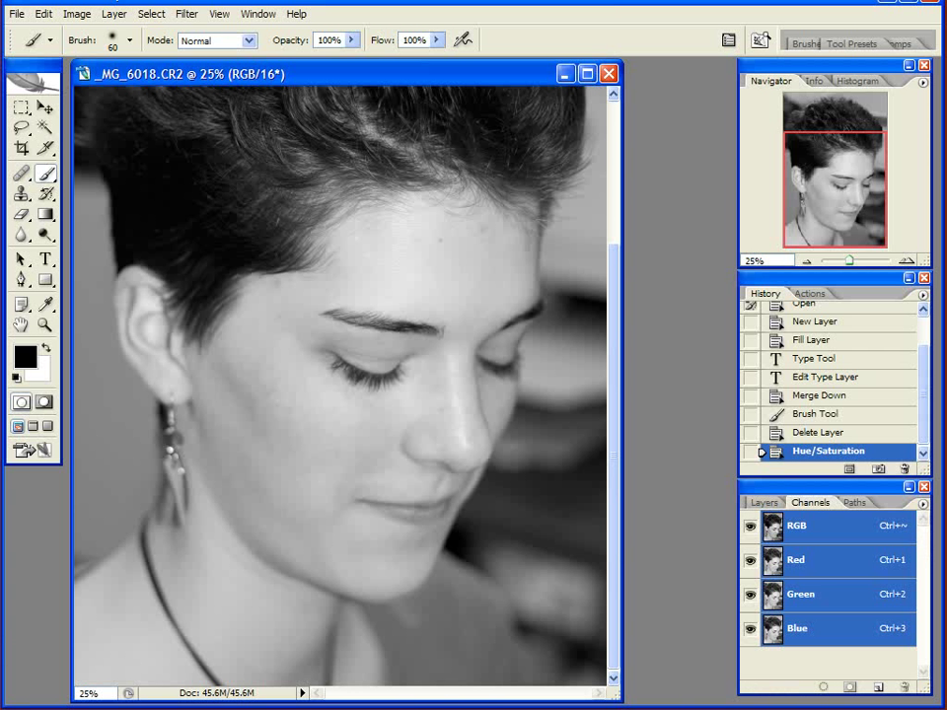
key(ctrl+1)
key(ctrl+2)
key(ctrl+3)
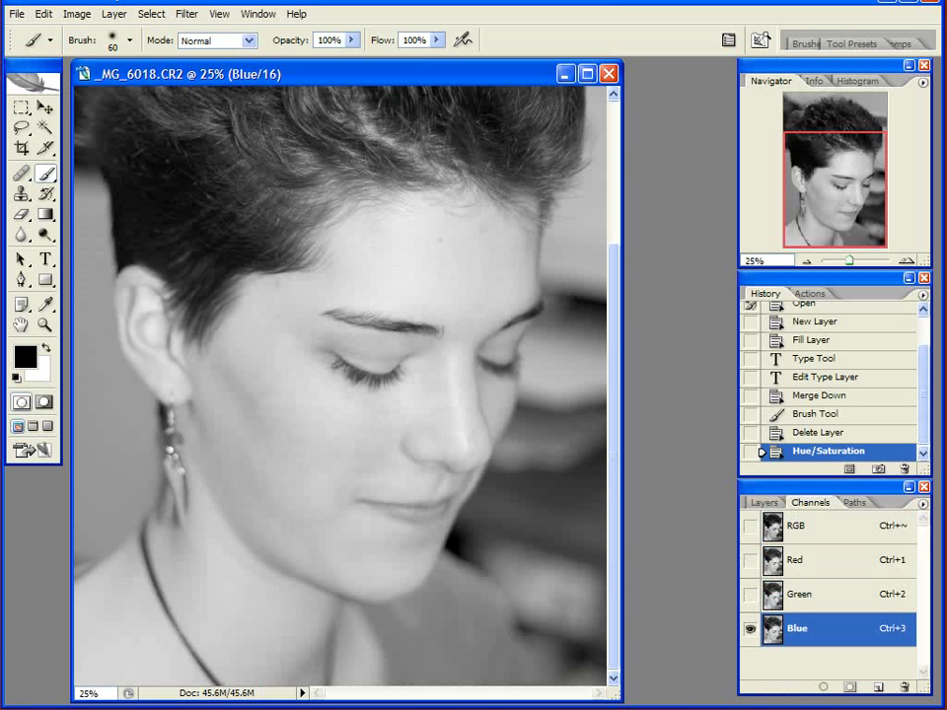
key(ctrl+2)
key(ctrl+1)
key(ctrl+2)
key(ctrl+3)
key(ctrl+grave)
click(765, 504)
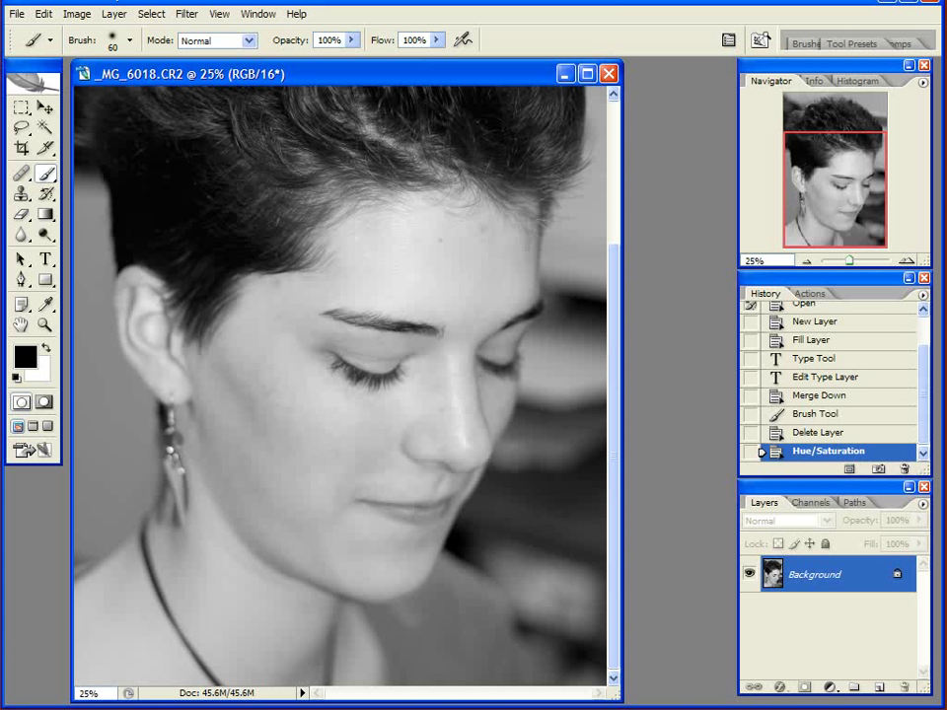
- Undo the Hue/Saturation desaturation and try a Monochrome Channel Mixer conversion using the default Red source
key(ctrl+z)
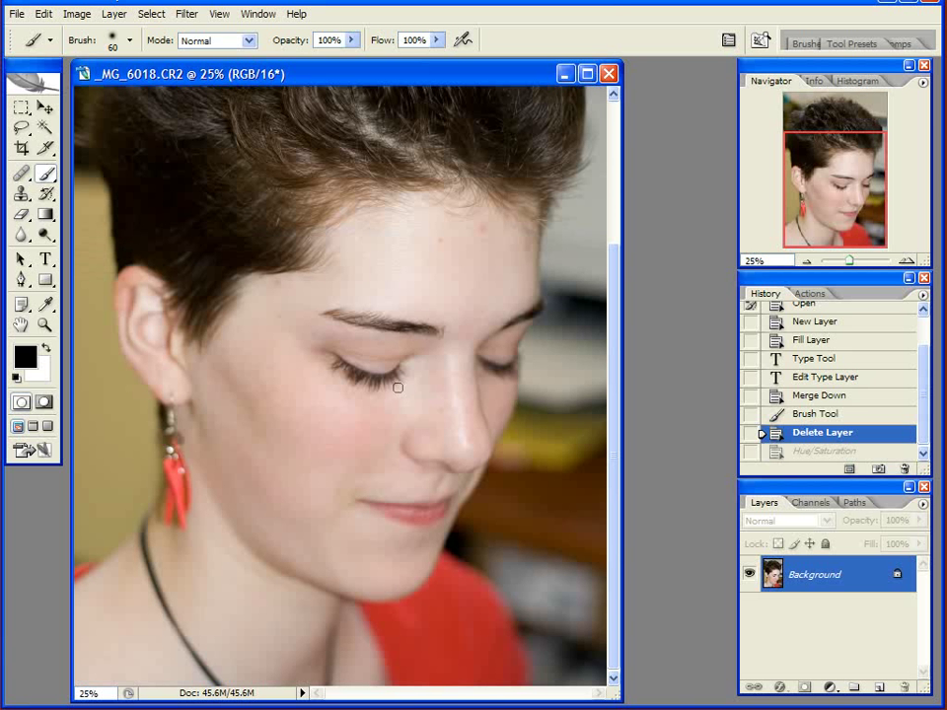
click(77, 14)
mouse_move(102, 58)
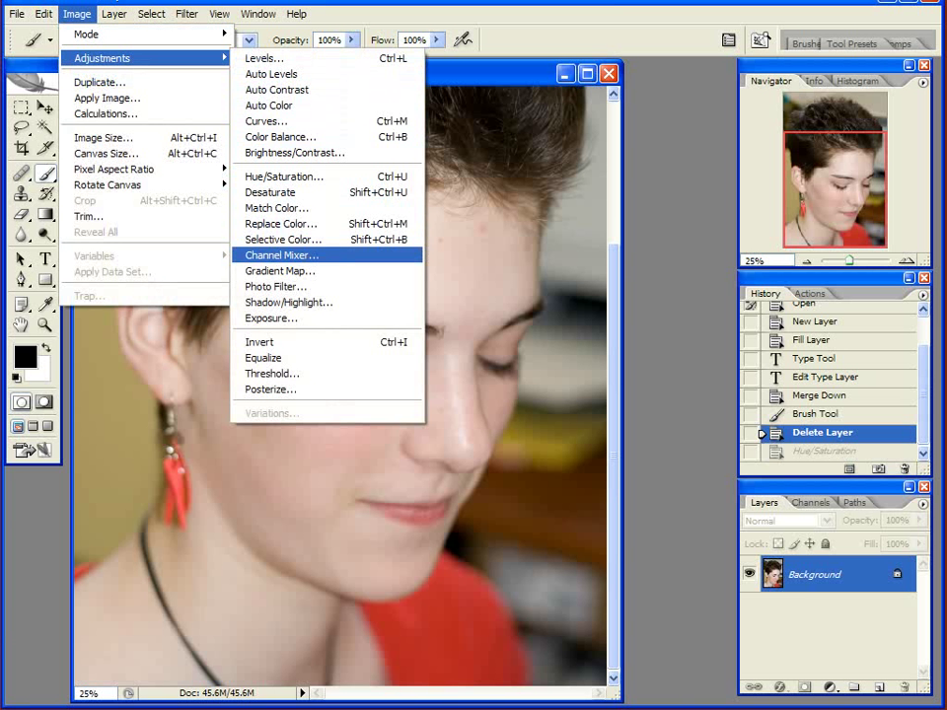
click(286, 255)
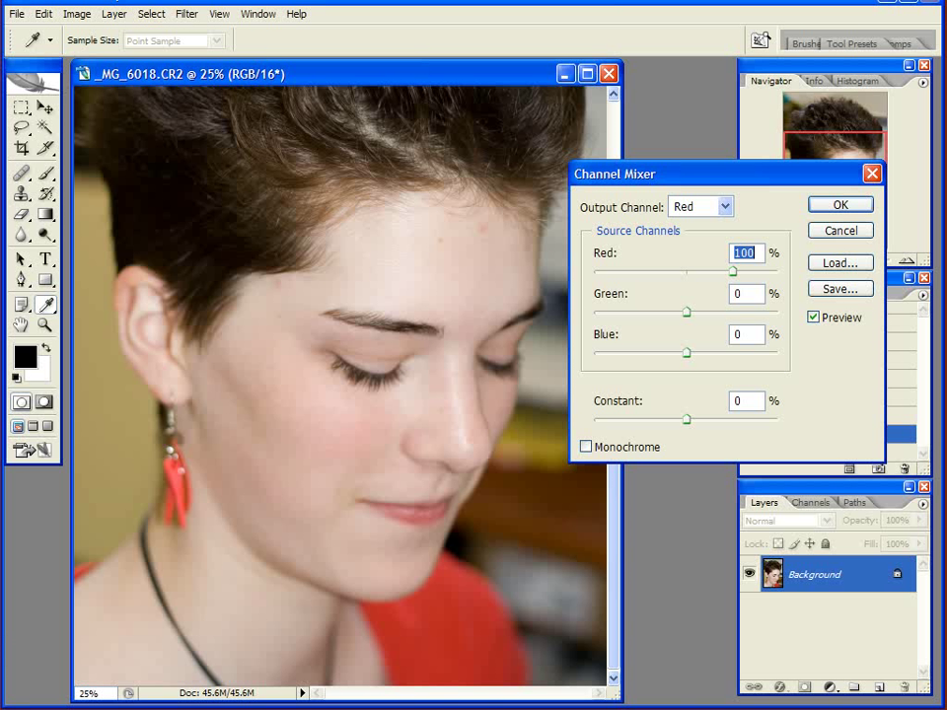
click(586, 447)
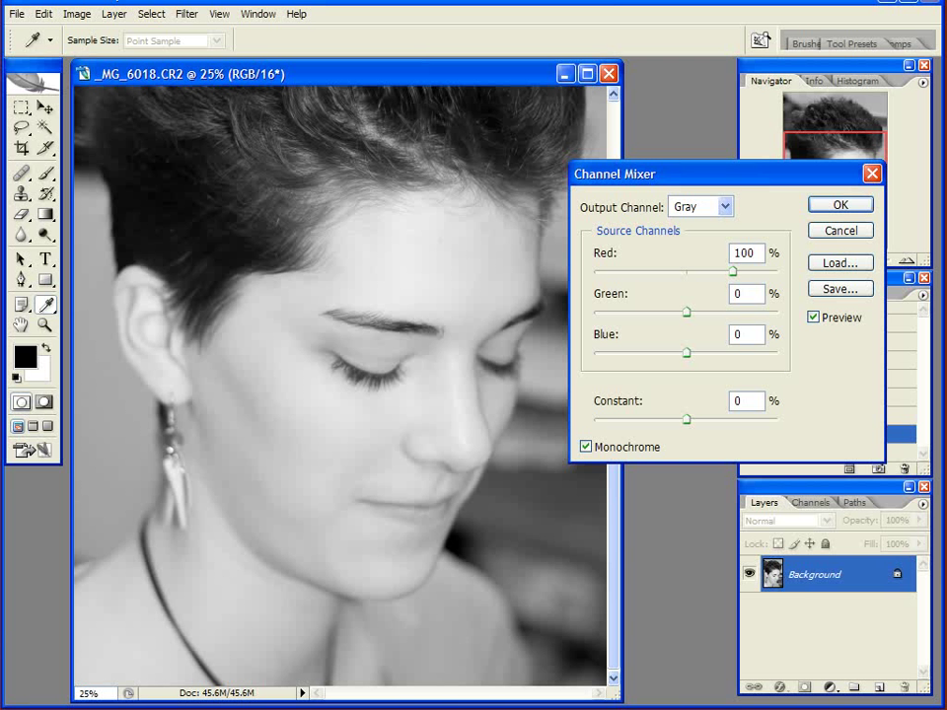
click(841, 231)
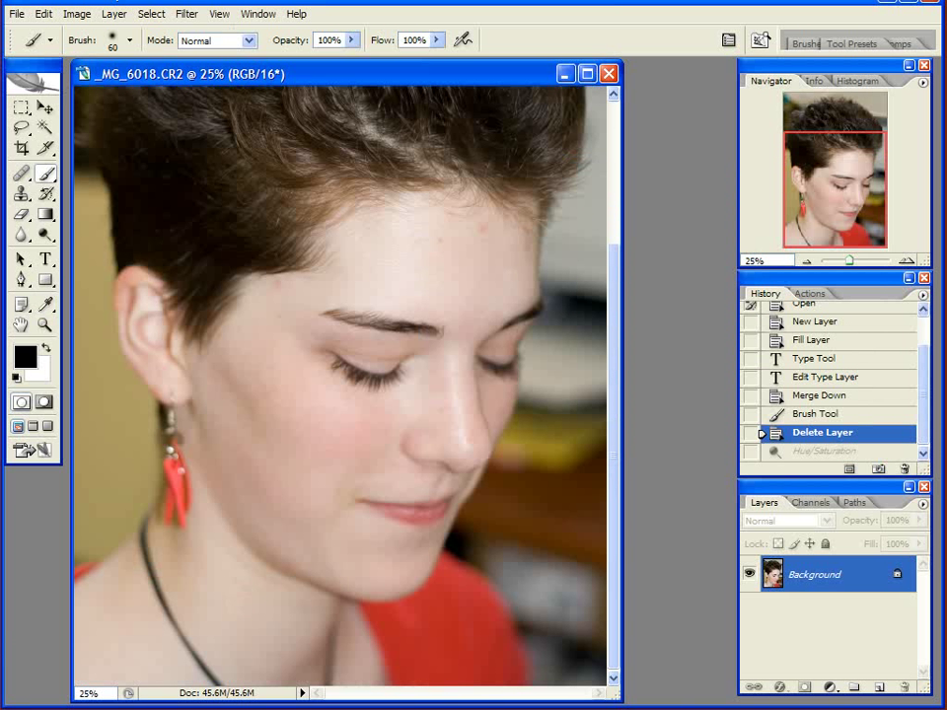
- Compare how the Red, Green and Blue channels of the colour portrait render skin, lips and background
click(811, 504)
key(ctrl+1)
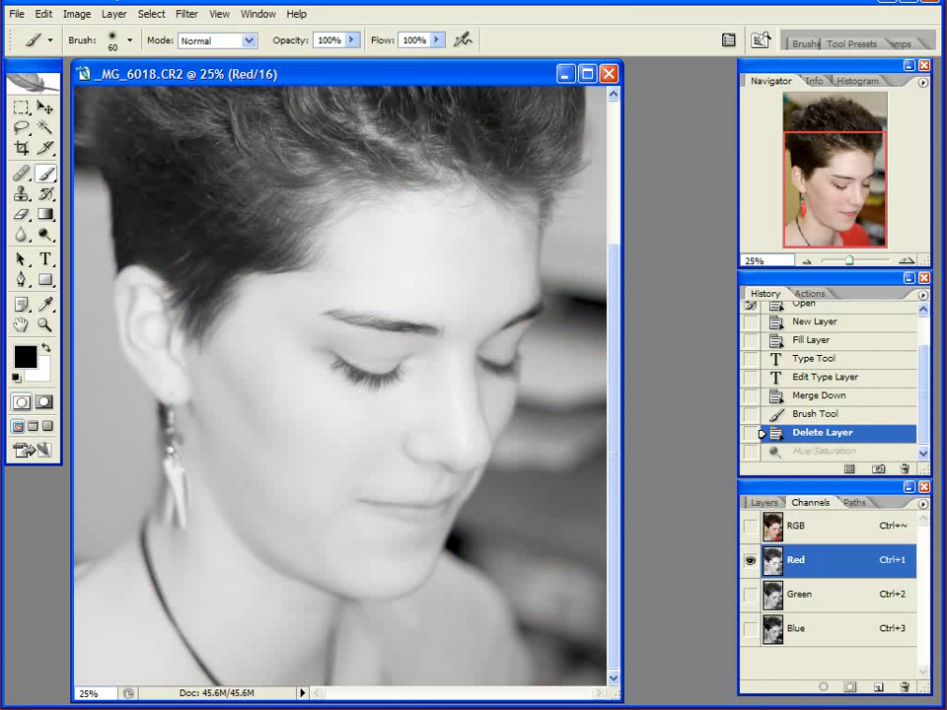
key(ctrl+2)
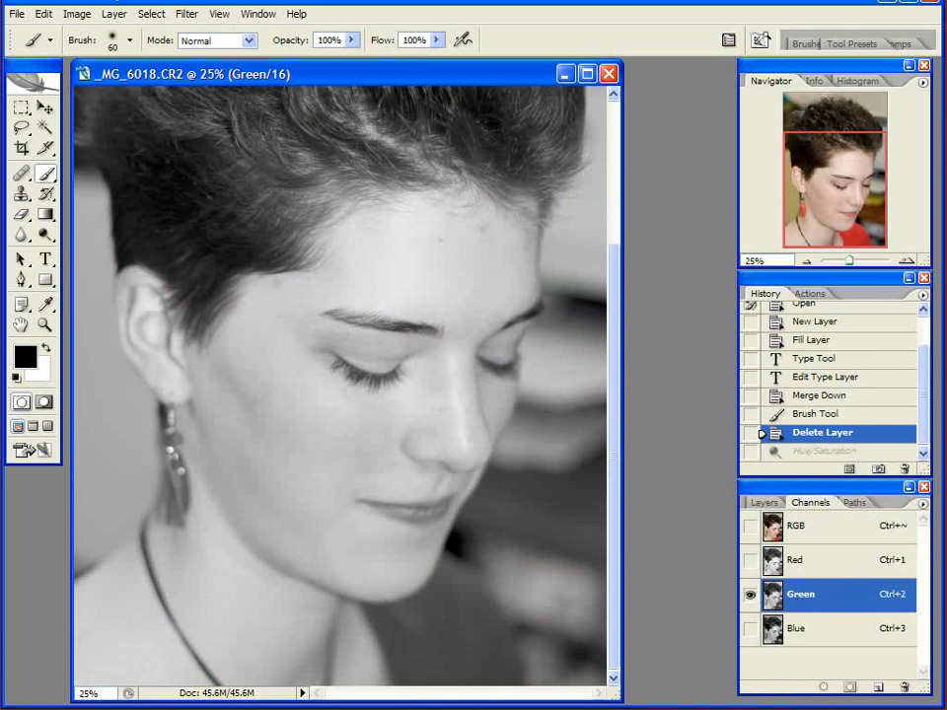
key(ctrl+3)
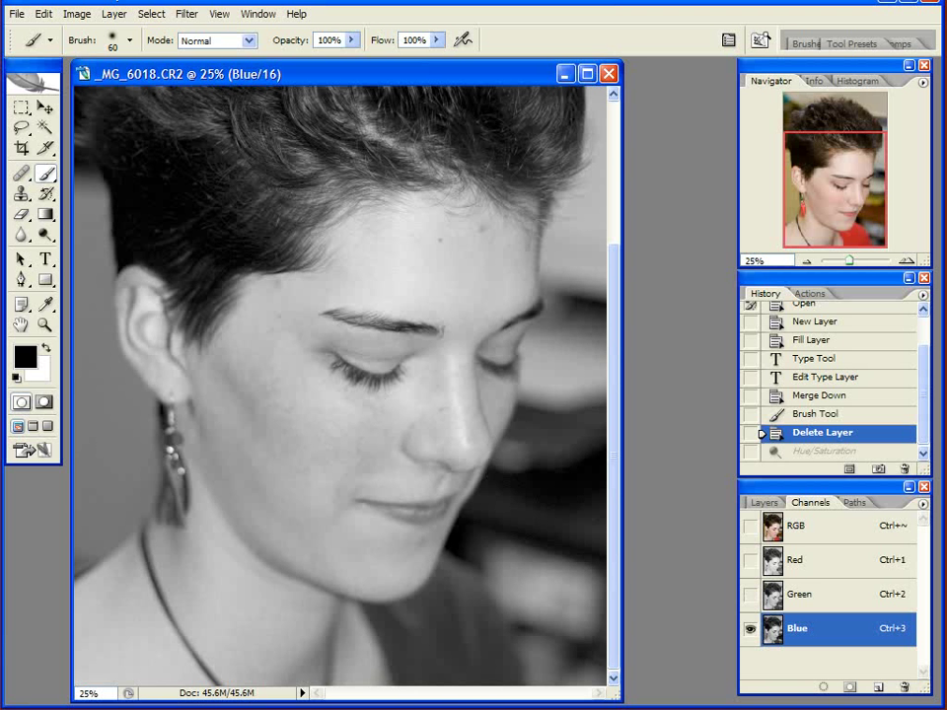
key(ctrl+2)
key(ctrl+1)
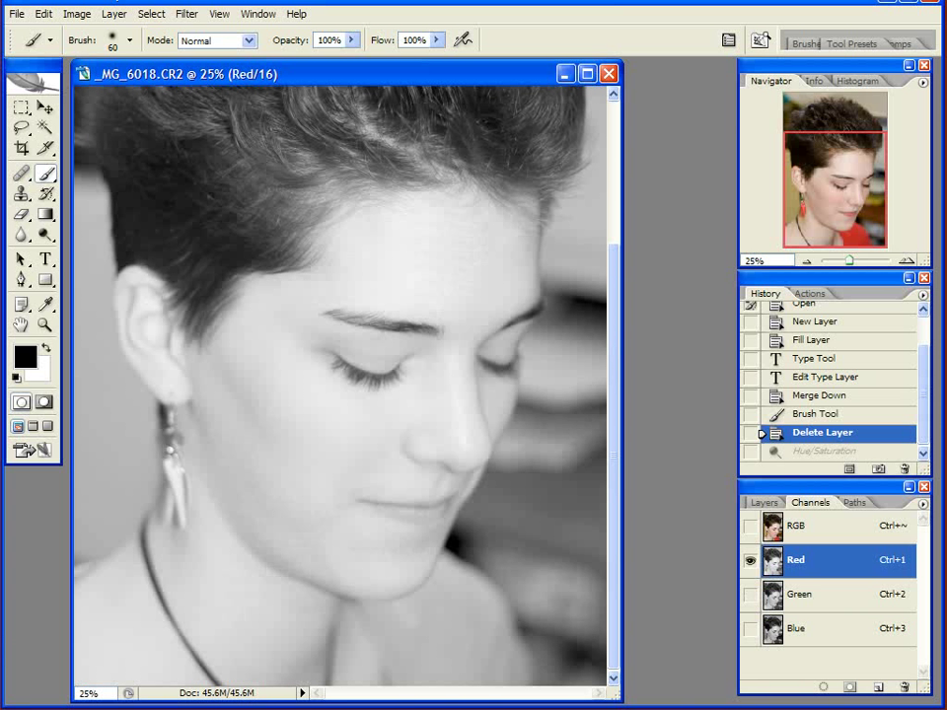
key(ctrl+3)
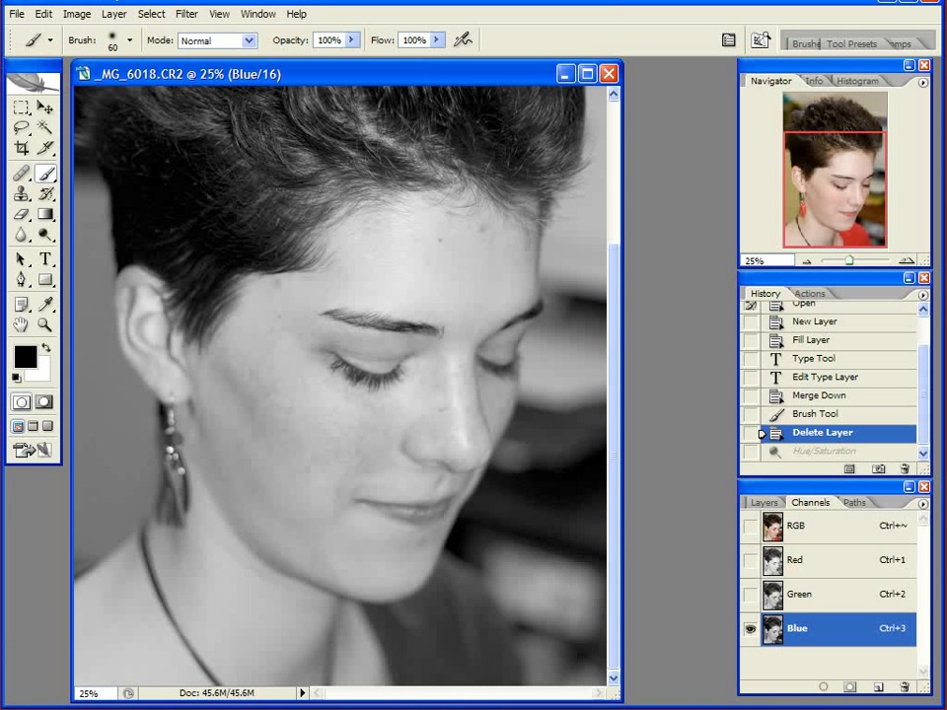
key(ctrl+grave)
key(F7)
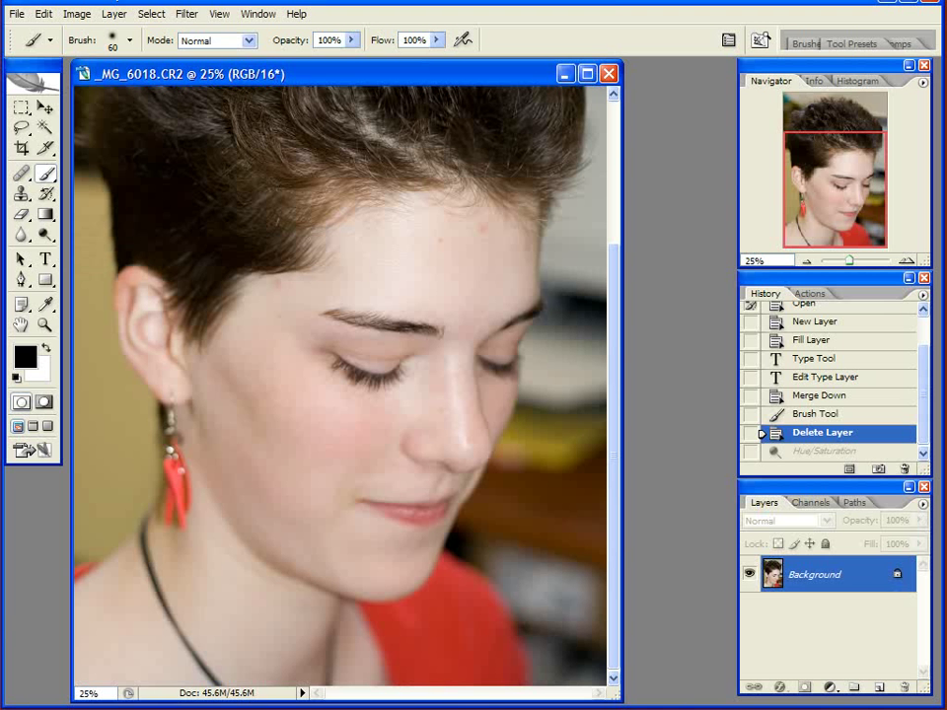
- Start a Channel Mixer adjustment on the portrait with the Red source at 0% and Monochrome output enabled
click(115, 14)
mouse_move(77, 14)
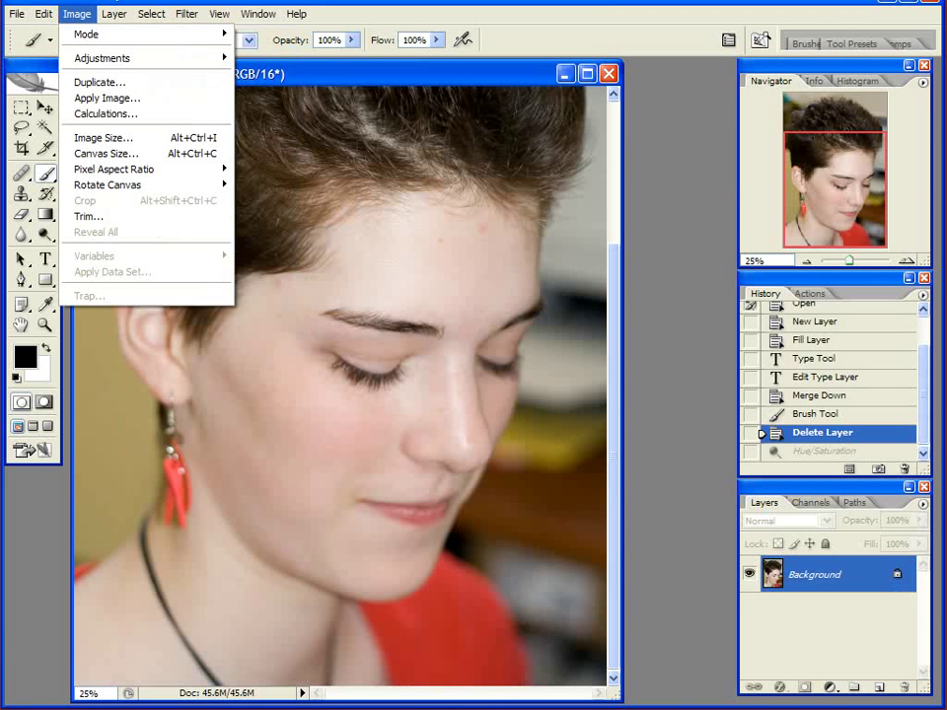
mouse_move(101, 58)
click(275, 253)
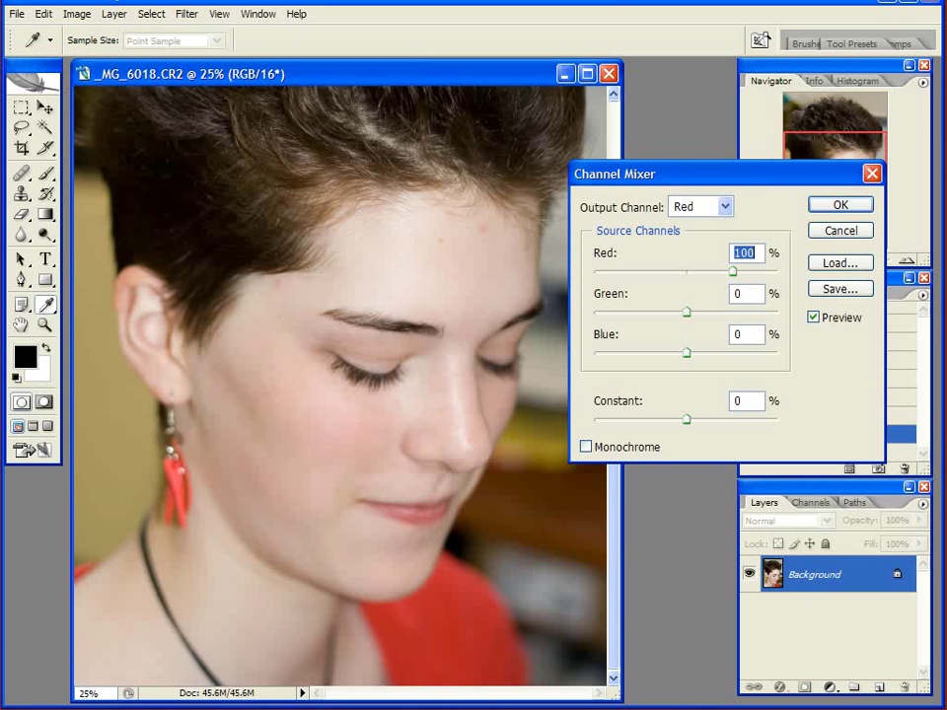
text(0)
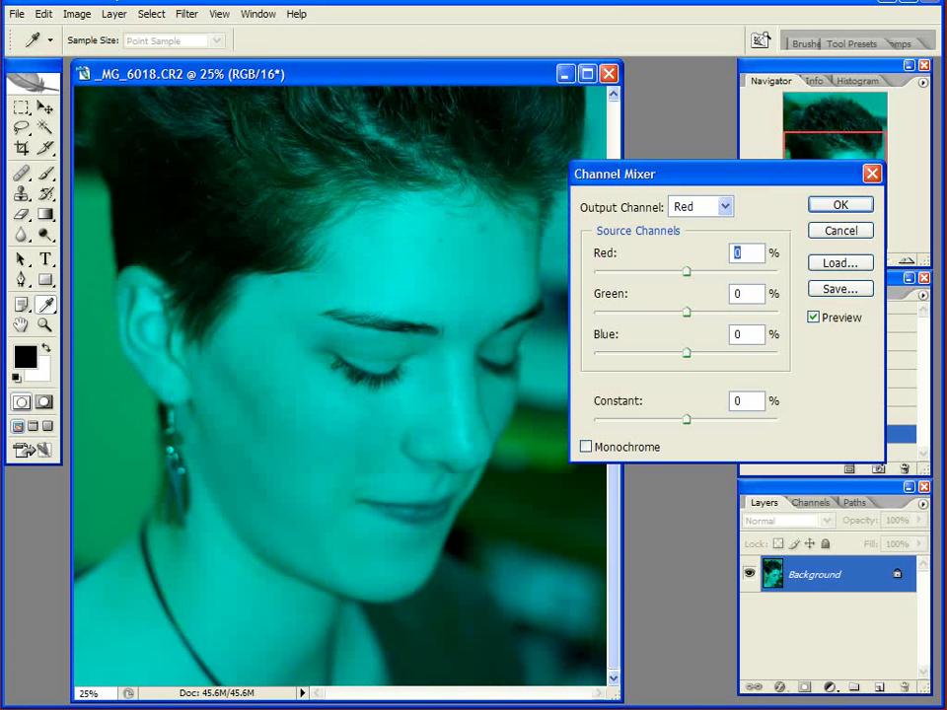
click(587, 447)
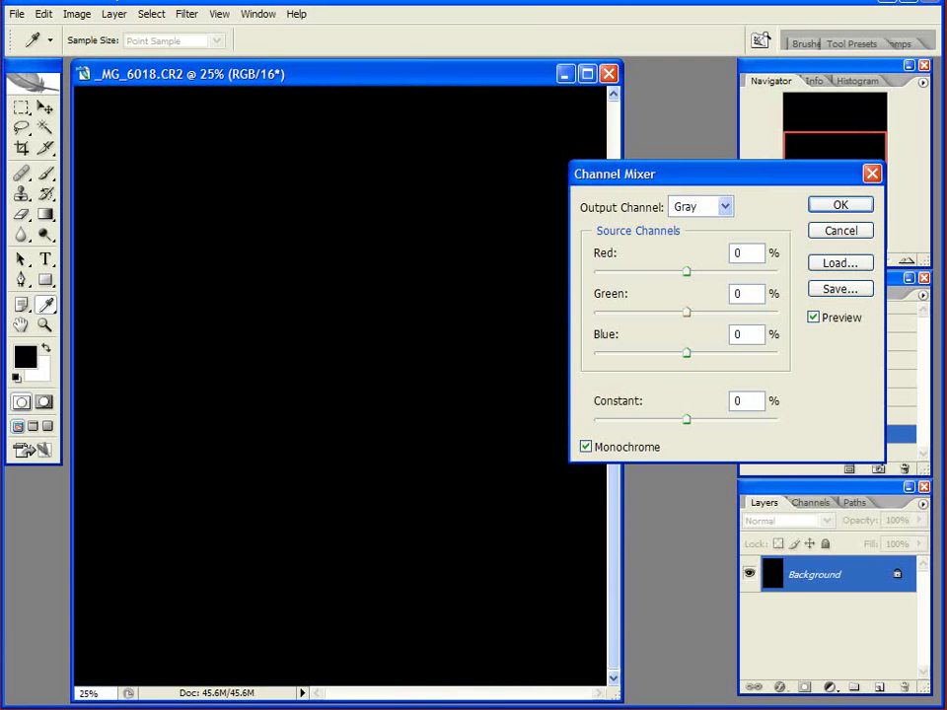
- Try different Green and Blue source balances in the Channel Mixer, settling on Green -62% and Blue 108%
drag(687, 313, 738, 313)
drag(686, 353, 654, 353)
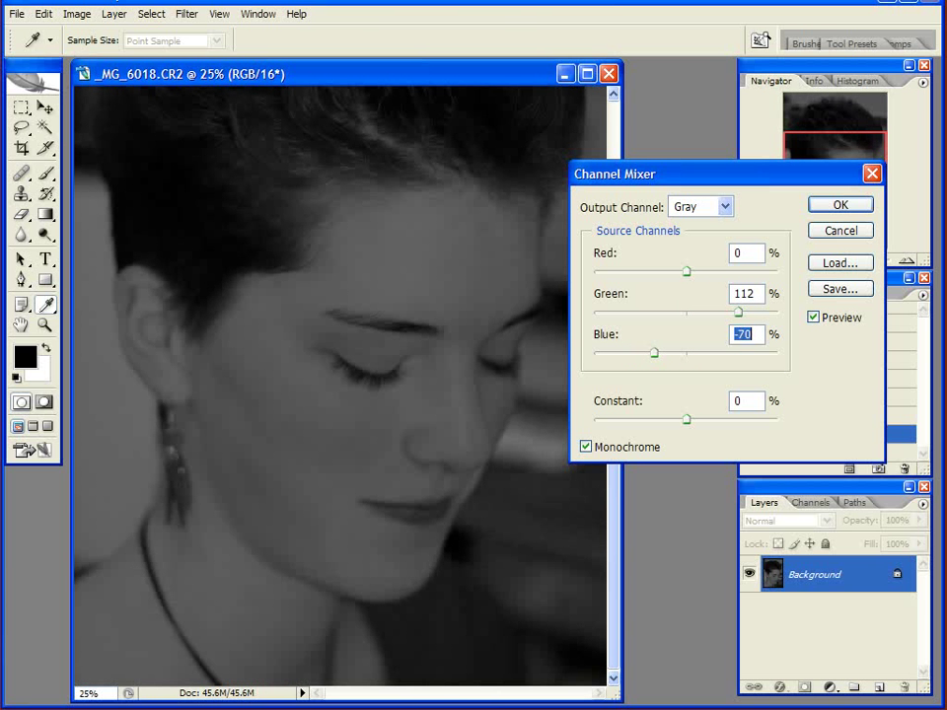
text(108)
drag(738, 313, 664, 313)
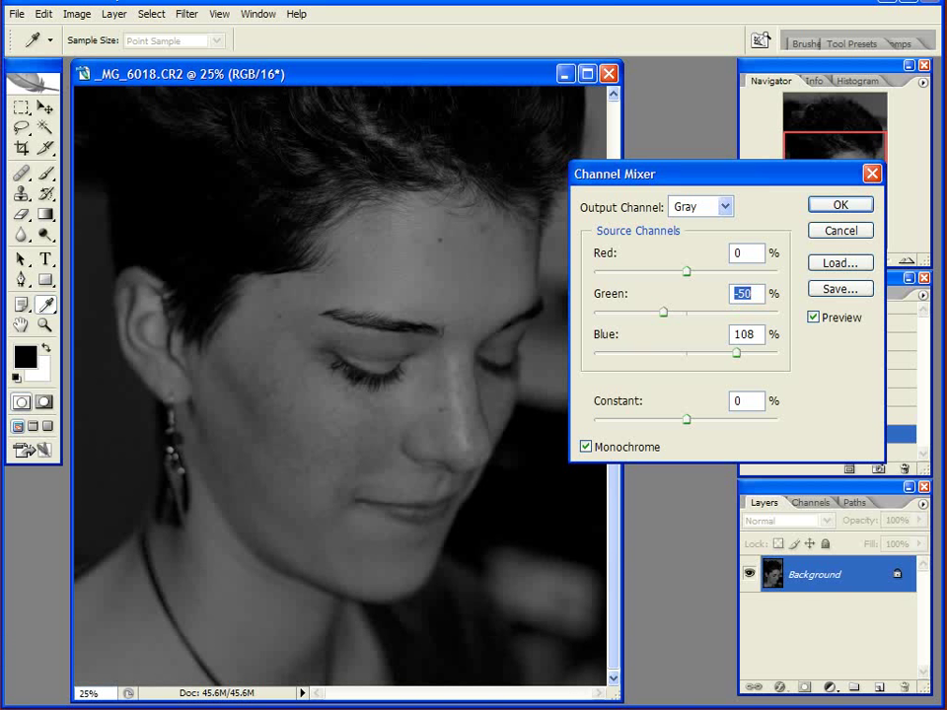
drag(664, 313, 658, 313)
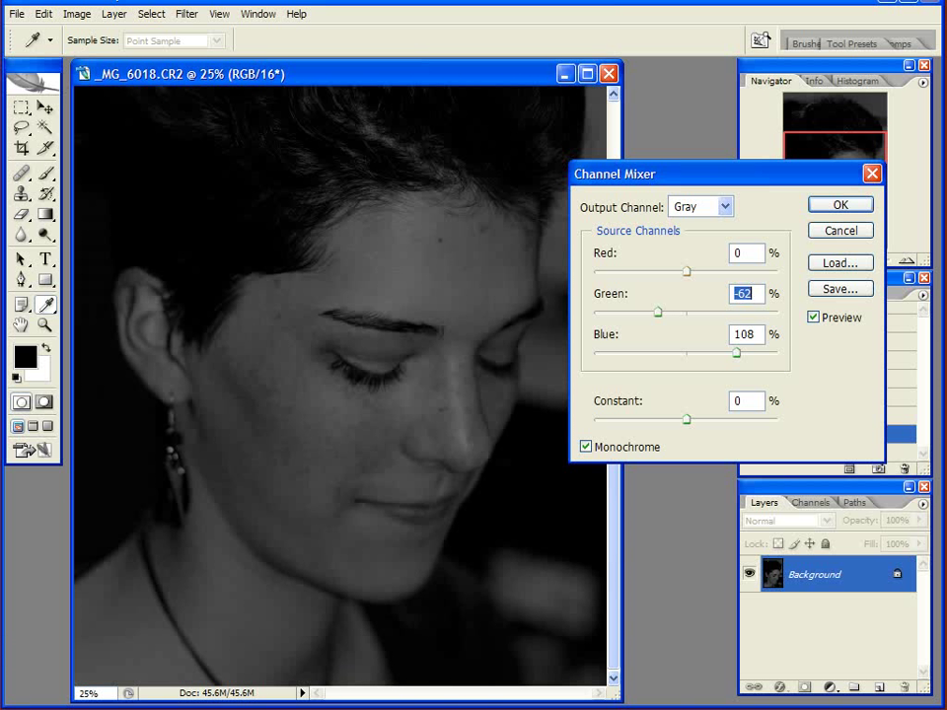
- Try slightly higher Red and Constant values in the Channel Mixer, resetting each to 0%
mouse_move(687, 271)
mouse_down()
mouse_move(698, 271)
mouse_move(688, 271)
mouse_up()
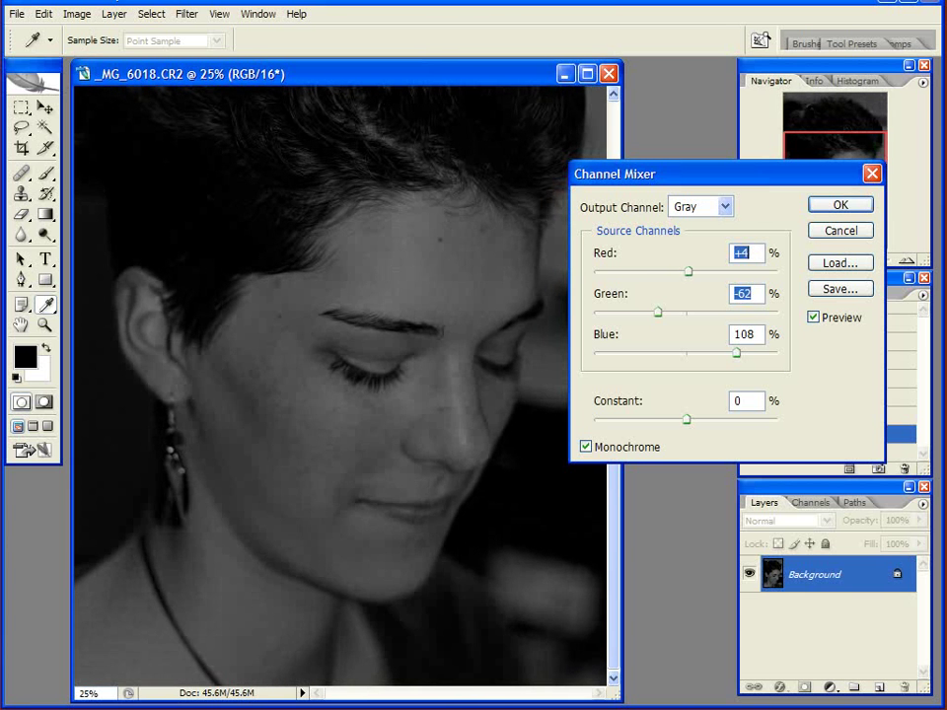
text(0)
drag(686, 419, 693, 420)
text(0)
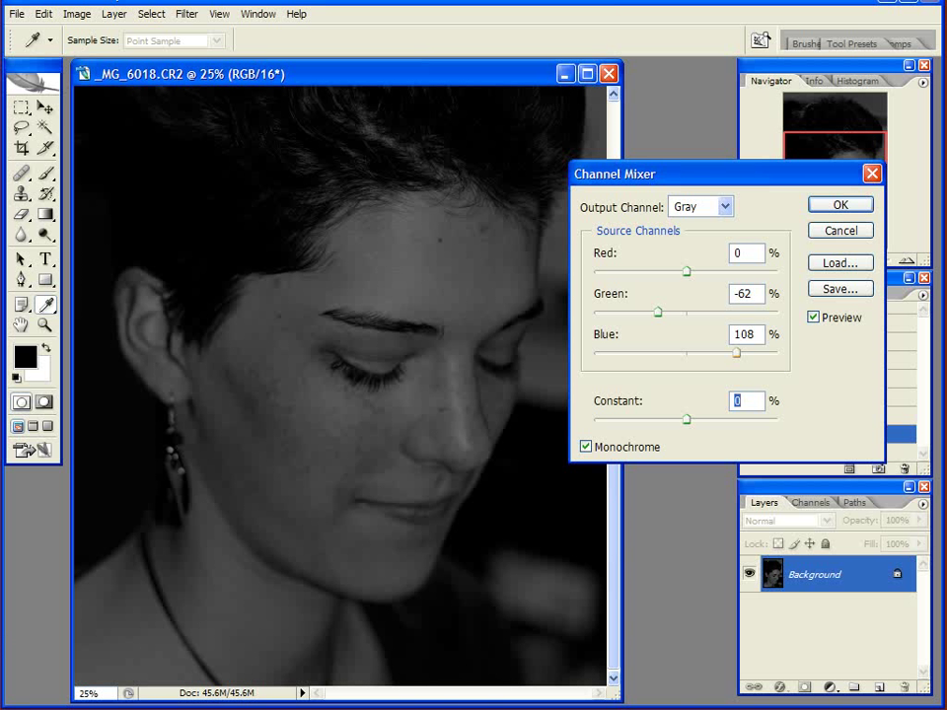
- Raise the Blue source in the Channel Mixer to 132% to brighten the image
key(shift+Tab)
key(Up)
key(Up)
key(Up)
key(Up)
key(Up)
key(Up)
key(Up)
key(Up)
key(Up)
key(Up)
key(Up)
key(Up)
key(Up)
key(Up)
key(Up)
key(Up)
key(Up)
key(Up)
key(Up)
key(Up)
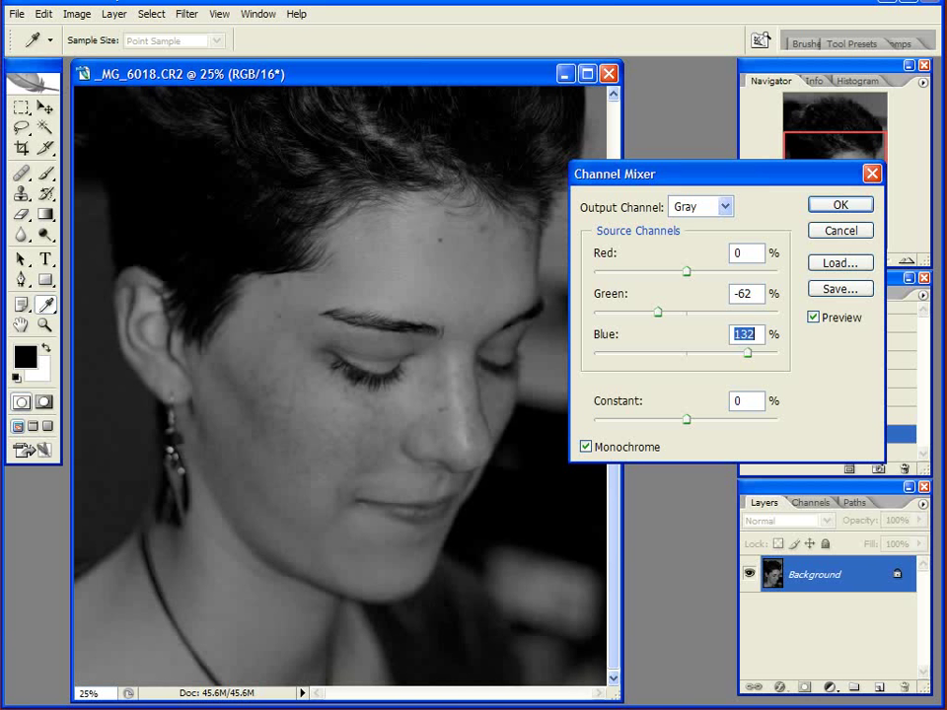
- Set the Green source to -52% and the Blue source to 142%, and apply the monochrome Channel Mixer conversion
key(shift+Tab)
key(shift+Up)
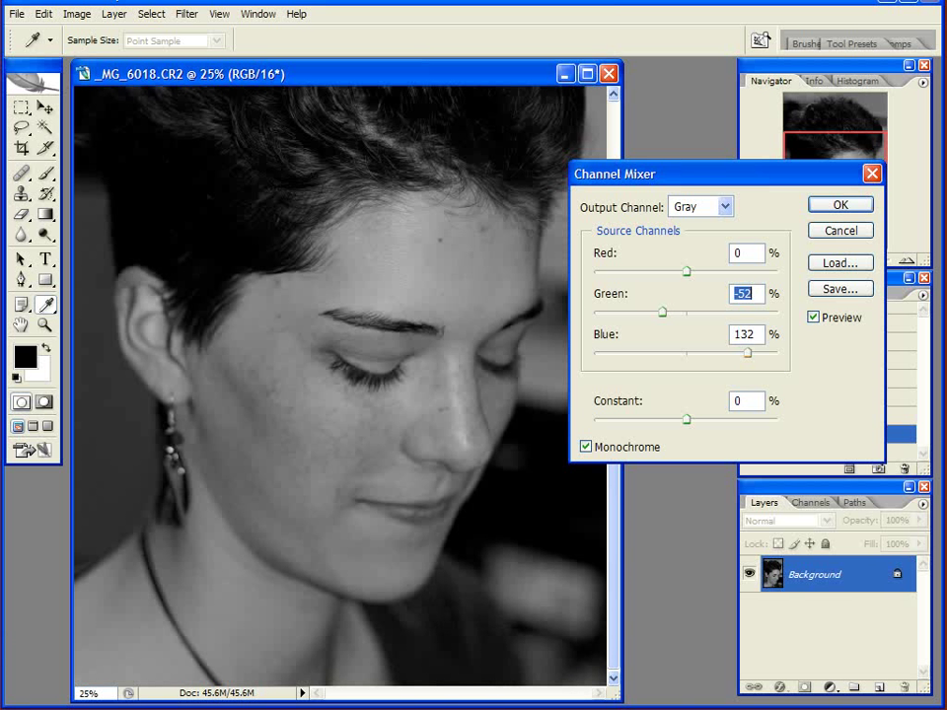
key(Tab)
key(shift+Up)
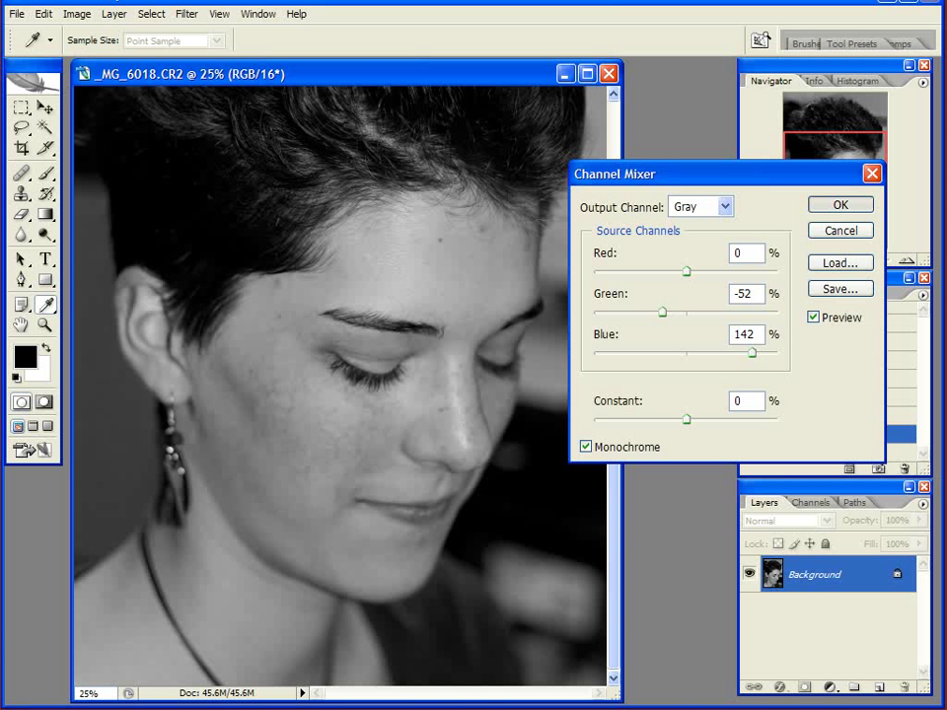
key(Return)
key(b)
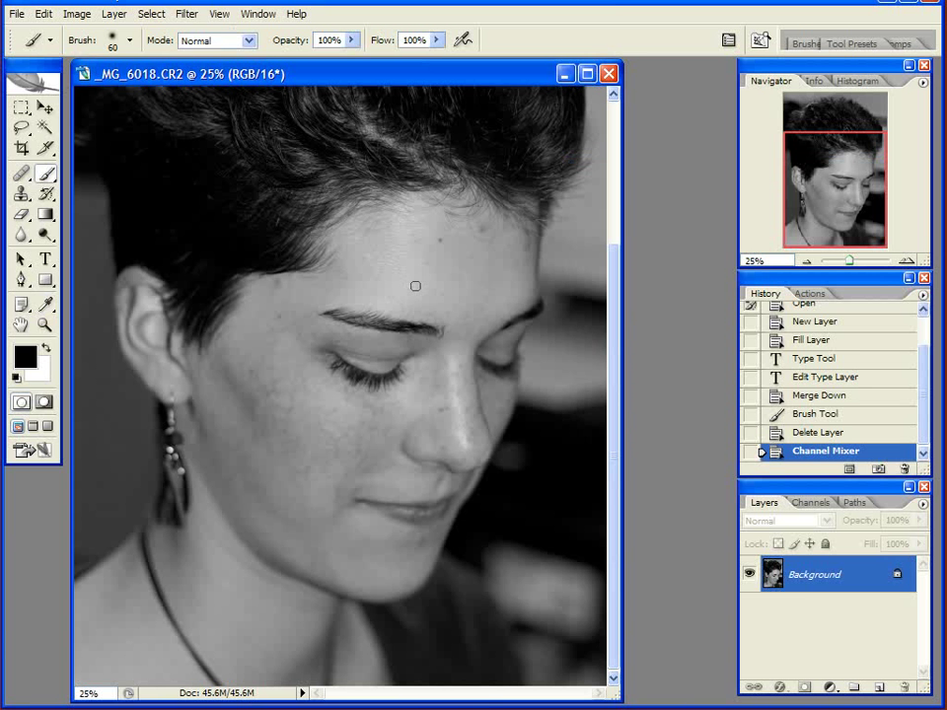
- Clone clean skin over the dark spot on the middle of the forehead with the Clone Stamp
key(ctrl+alt+0)
scroll(396, 380, up, 10)
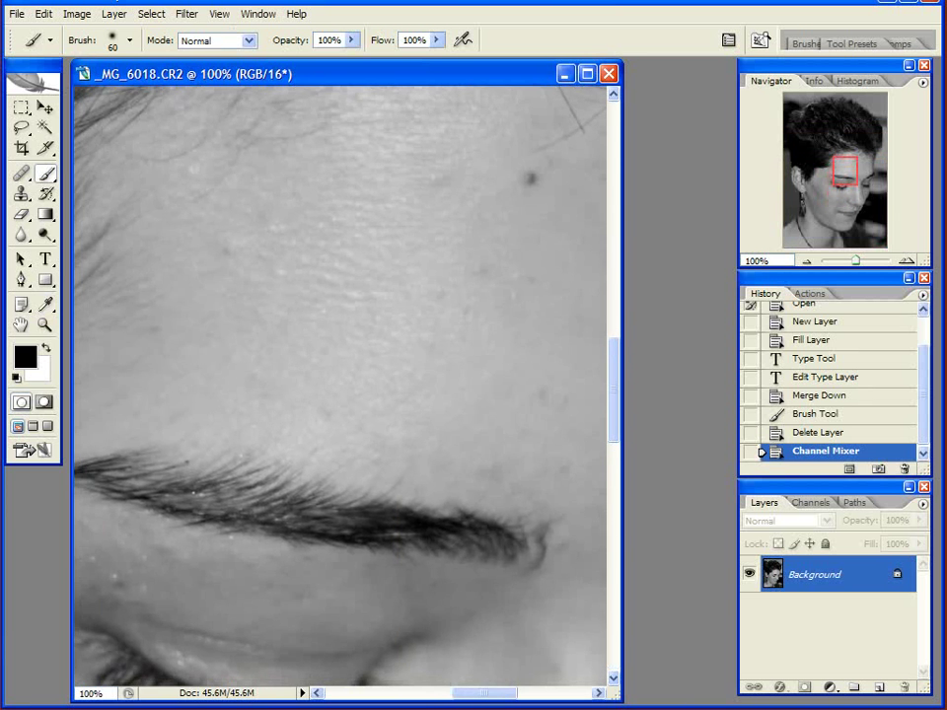
key(s)
alt+click(429, 432)
click(405, 368)
drag(516, 442, 384, 475)
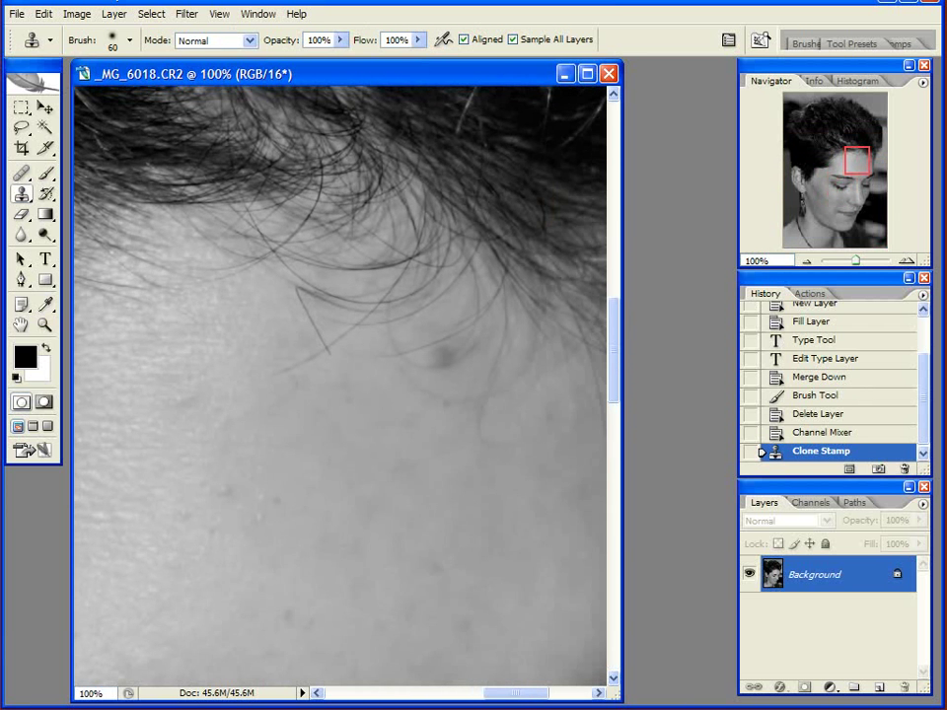
- Reduce the Clone Stamp brush to 30 and clone out the remaining dark spot just below the hairline, checking before and after
key(bracketleft)
key(bracketleft)
key(bracketleft)
alt+click(465, 354)
drag(435, 366, 449, 353)
key(ctrl+z)
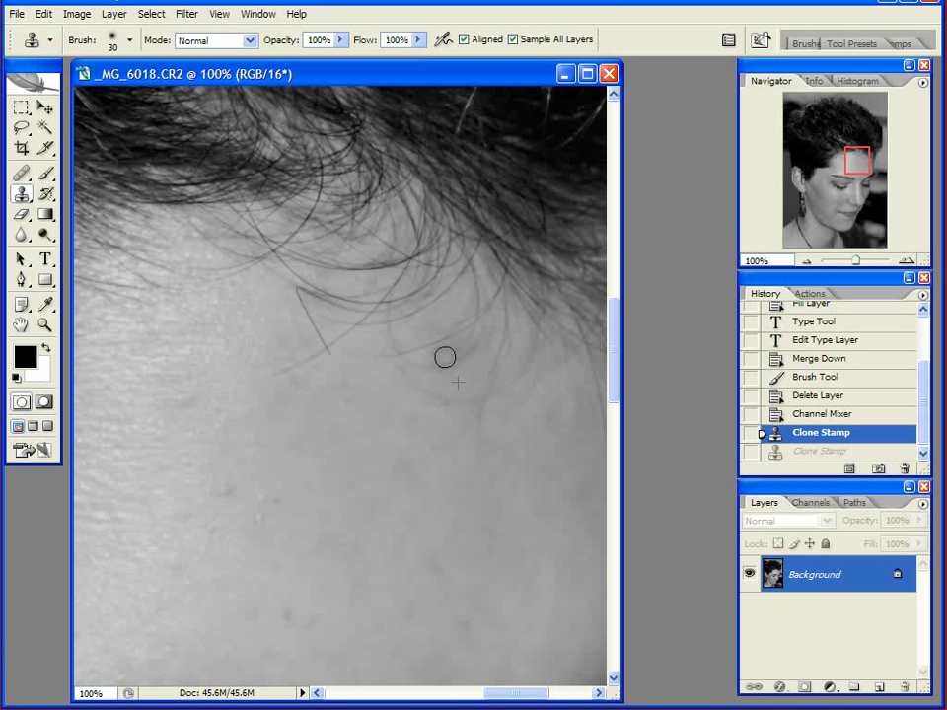
key(ctrl+z)
key(ctrl+minus)
key(ctrl+minus)
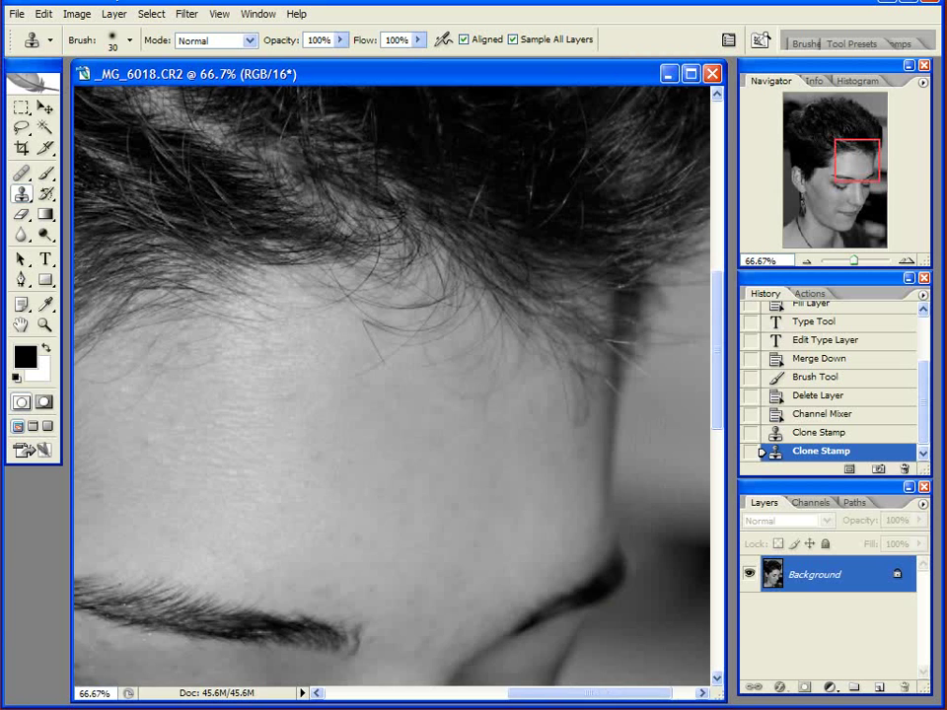
key(ctrl+minus)
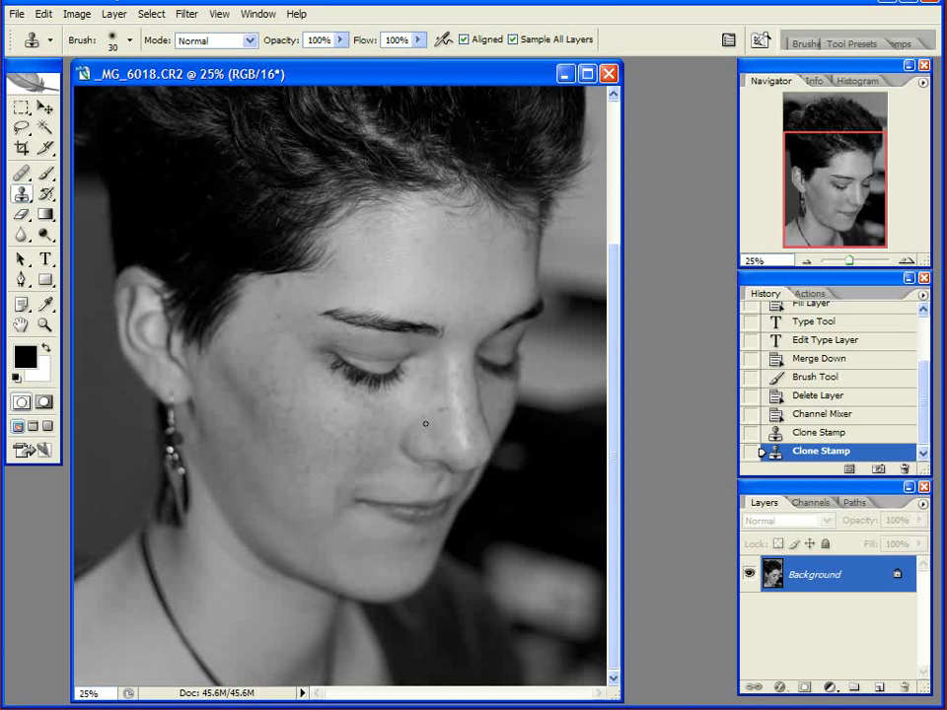
- Set the Delete Layer history state as the History Brush source and test a stroke on the earring, undoing the stroke
key(y)
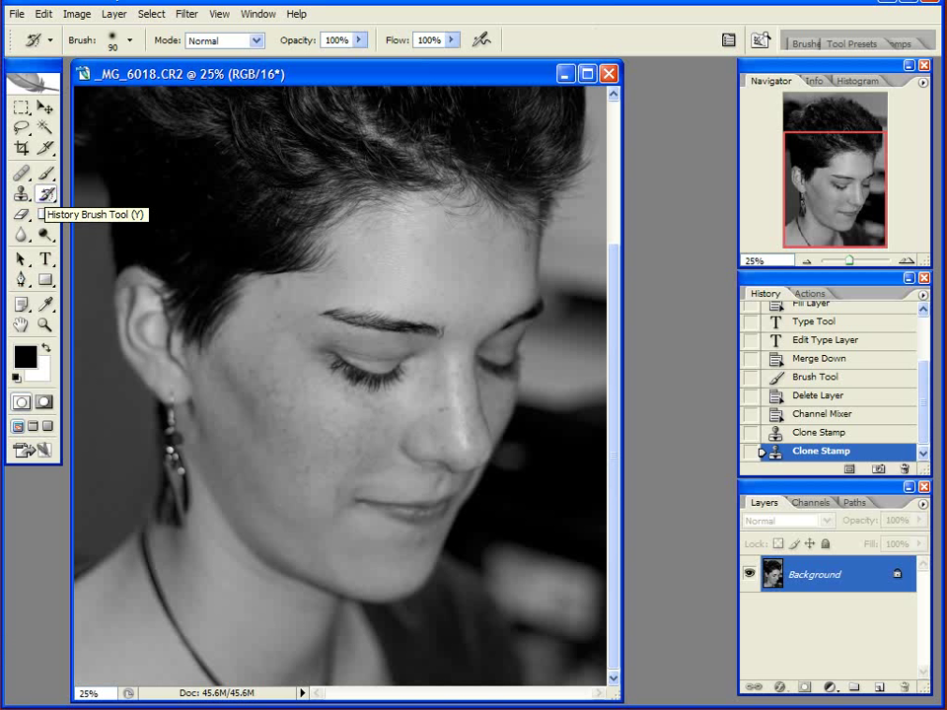
drag(923, 402, 924, 393)
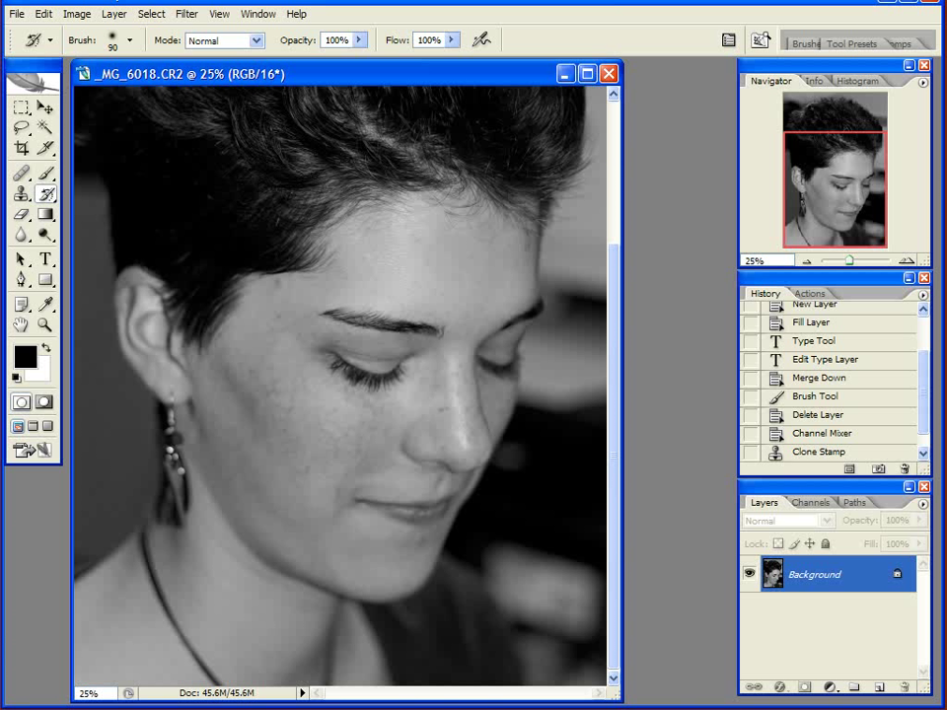
key(ctrl+z)
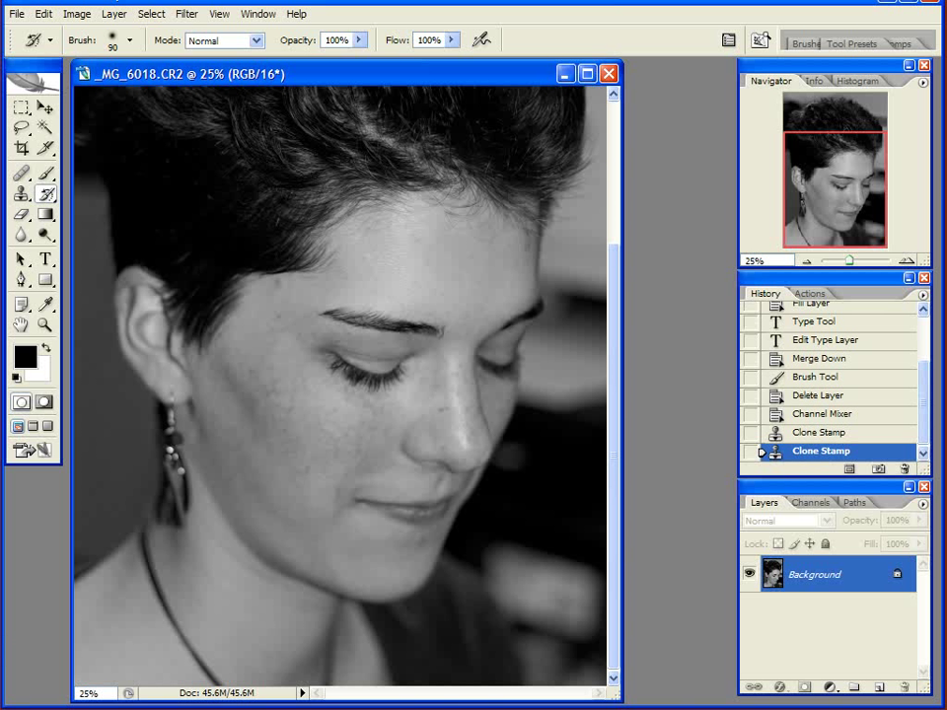
click(751, 396)
mouse_move(166, 465)
mouse_down()
mouse_move(169, 509)
mouse_move(181, 520)
mouse_move(173, 472)
mouse_up()
key(ctrl+z)
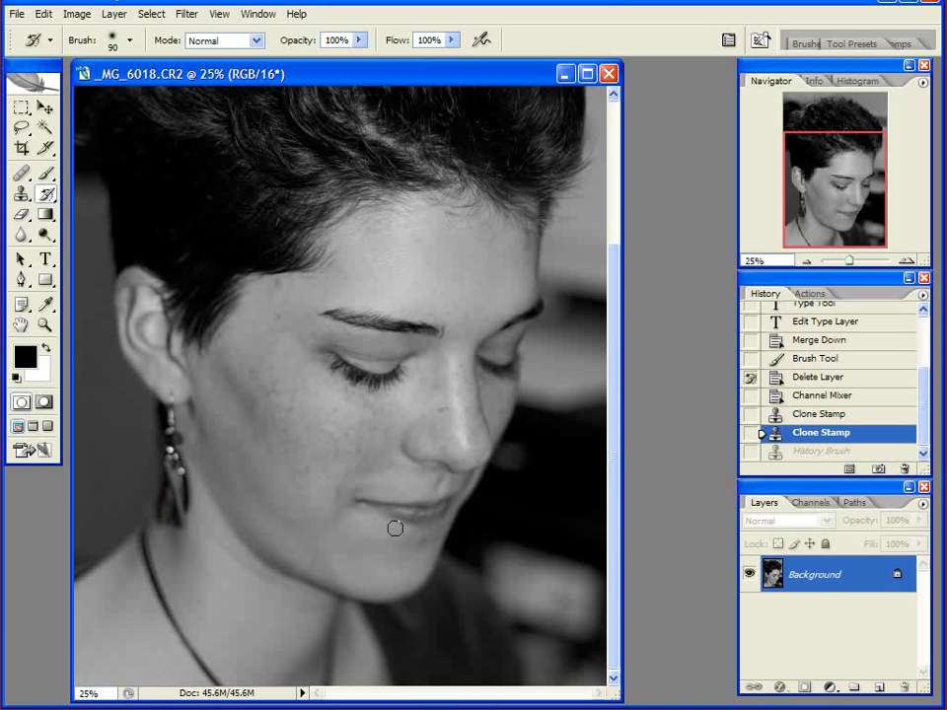
- Paint the original red colour back onto the earring pendant at 100% zoom using the History Brush at size 60
key(ctrl+alt+0)
drag(395, 529, 945, 277)
drag(801, 201, 801, 205)
key(bracketleft)
key(bracketleft)
key(bracketleft)
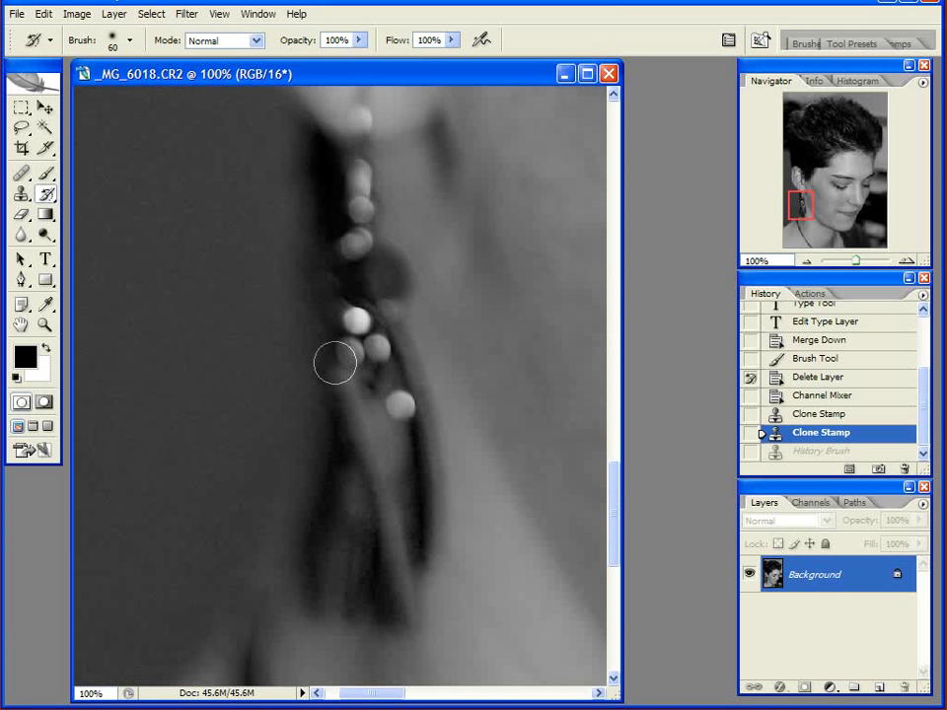
mouse_move(334, 364)
mouse_down()
mouse_move(383, 476)
mouse_move(389, 556)
mouse_move(380, 607)
mouse_move(370, 399)
mouse_move(388, 389)
mouse_move(405, 552)
mouse_move(407, 461)
mouse_move(393, 382)
mouse_move(380, 357)
mouse_move(352, 412)
mouse_move(366, 615)
mouse_move(369, 346)
mouse_move(362, 396)
mouse_move(372, 398)
mouse_move(394, 605)
mouse_up()
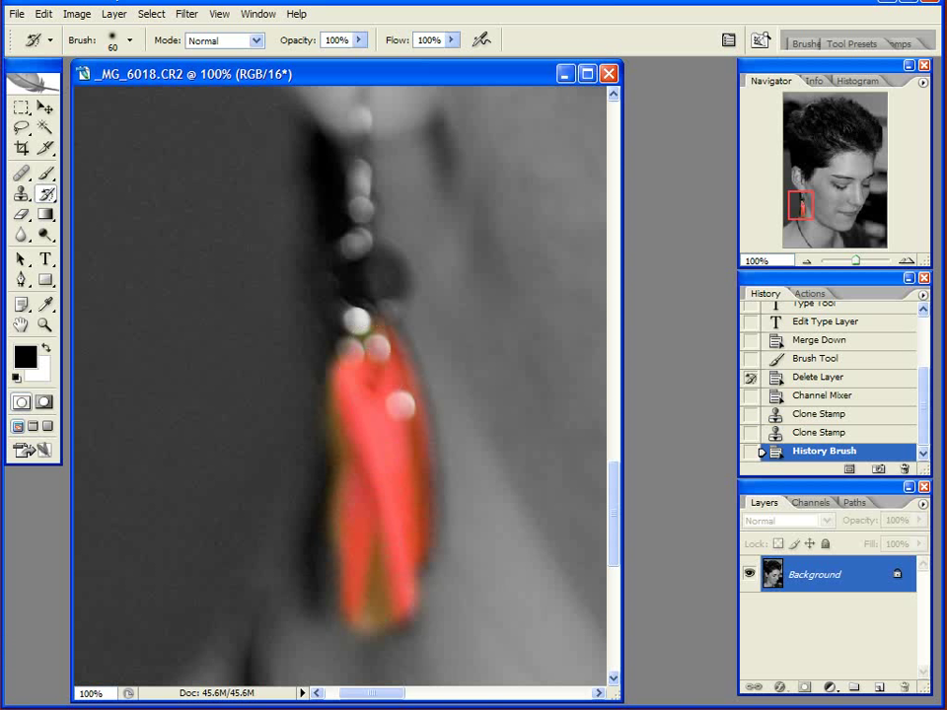
- Set the last Clone Stamp state as the History Brush source and paint the pendant's lower surroundings back to black-and-white
click(751, 432)
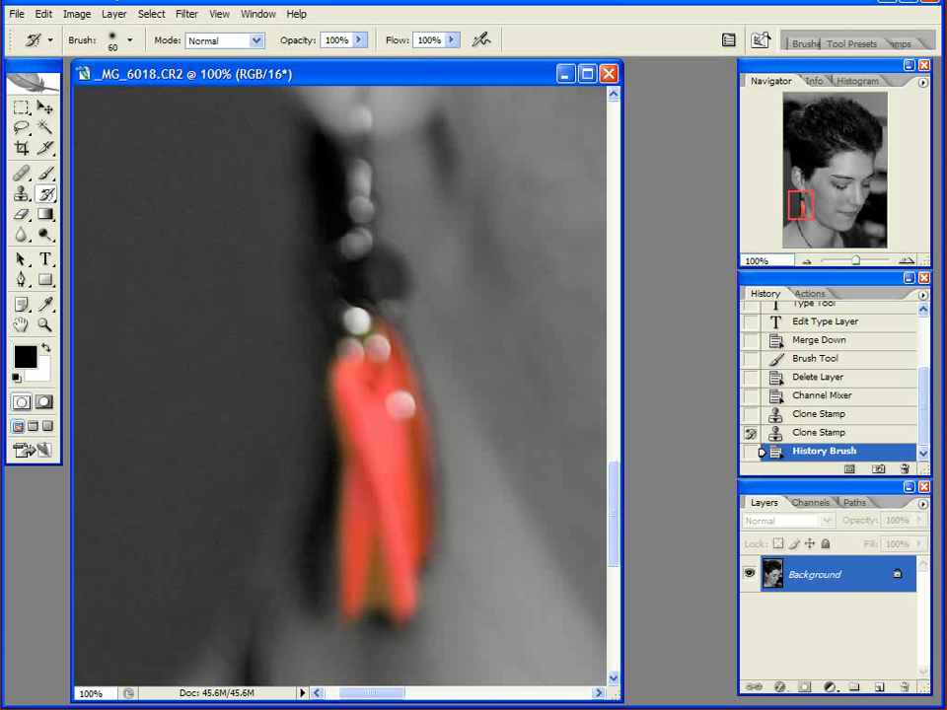
drag(314, 560, 372, 626)
- Try to paint the gap between the pendant's two lower tips back to grey with a smaller History Brush
key(bracketleft)
key(bracketleft)
key(bracketleft)
key(bracketleft)
key(bracketleft)
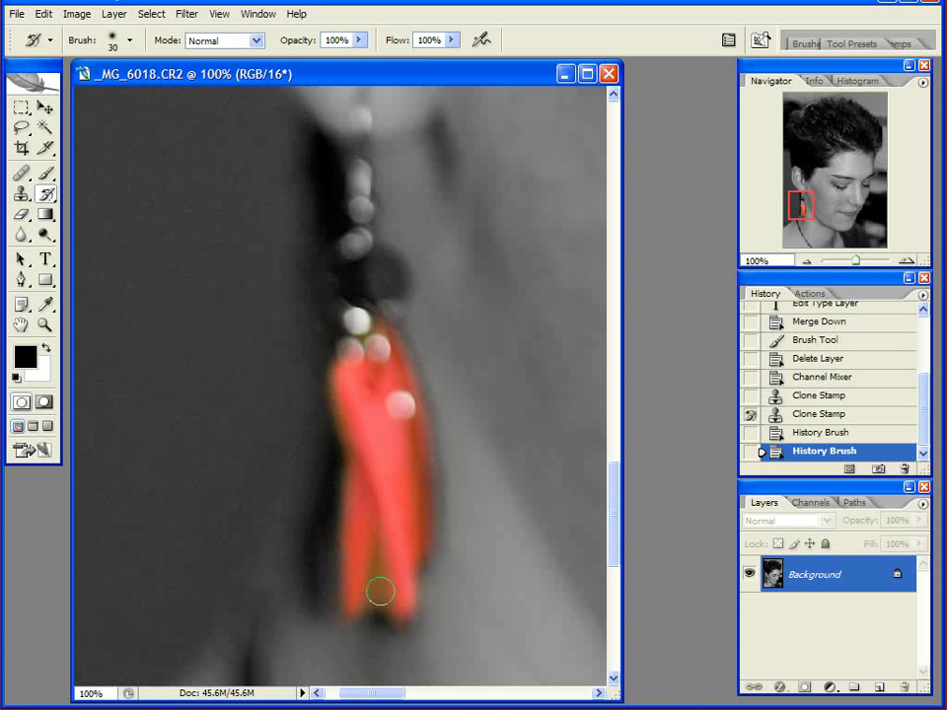
mouse_move(379, 554)
mouse_down()
mouse_move(372, 635)
mouse_move(379, 616)
mouse_up()
key(ctrl+z)
- Enlarge the History Brush to 40 and restore black-and-white in the gap between the pendant's lower tips
key(bracketright)
key(bracketright)
key(bracketright)
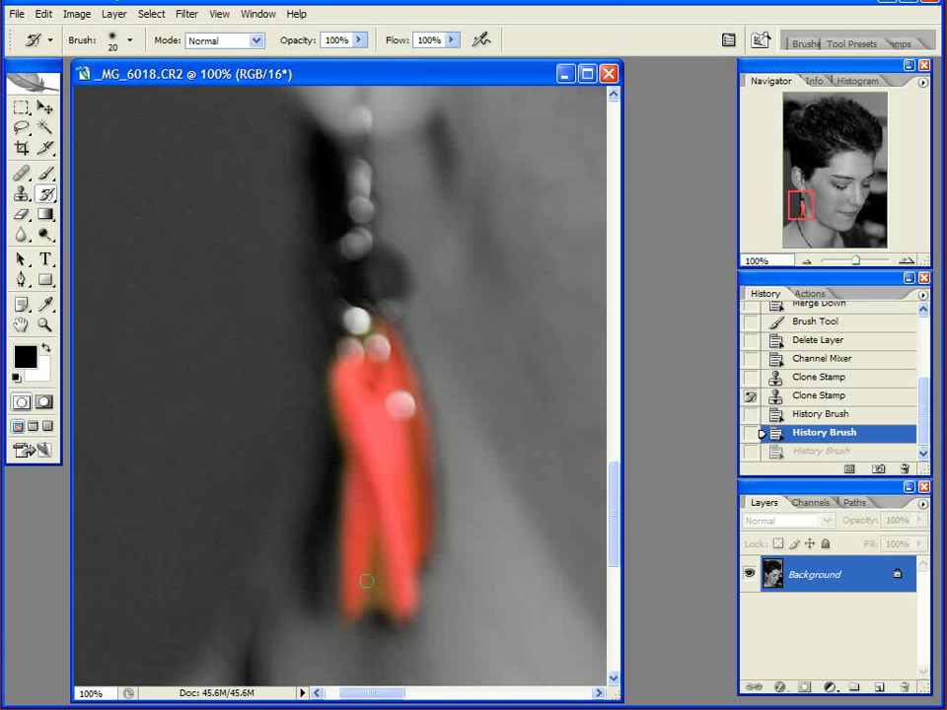
mouse_move(376, 551)
mouse_down()
mouse_move(379, 654)
mouse_move(379, 592)
mouse_up()
key(ctrl+z)
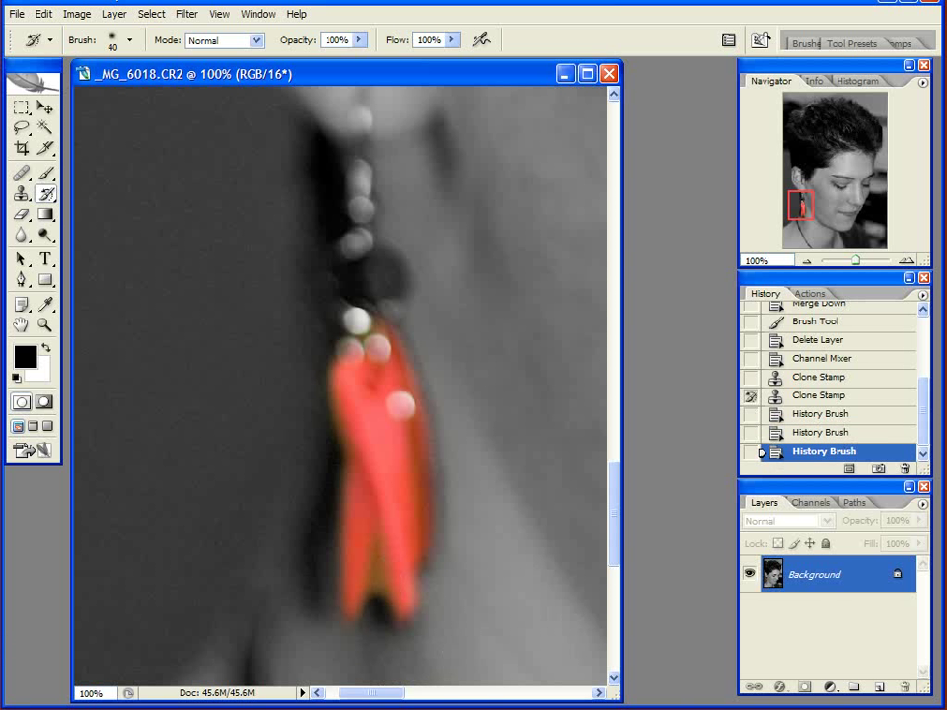
key(ctrl+minus)
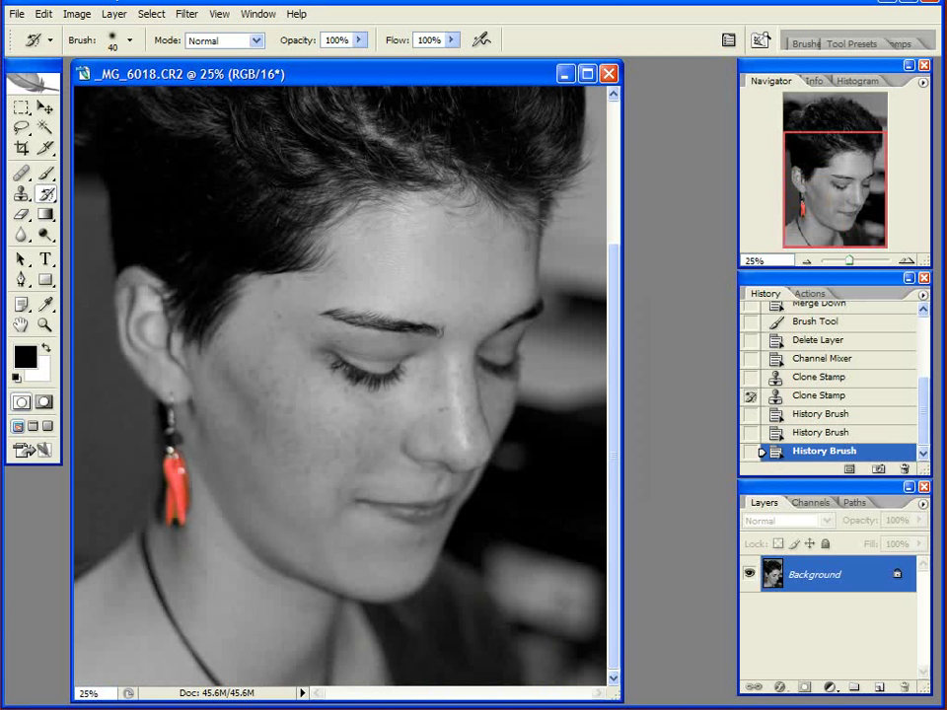
key(ctrl+minus)
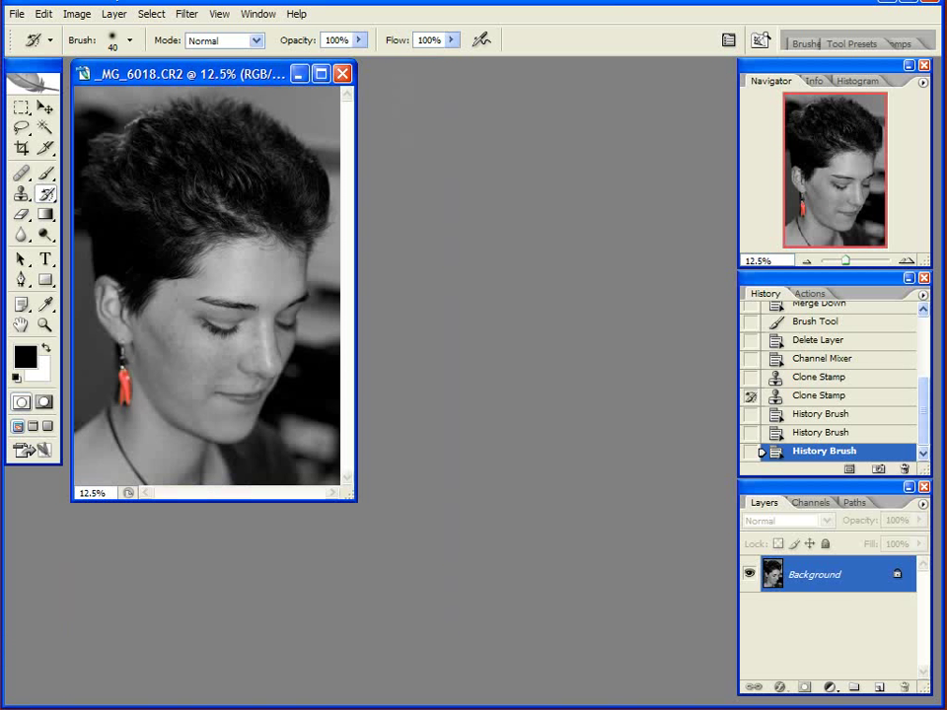